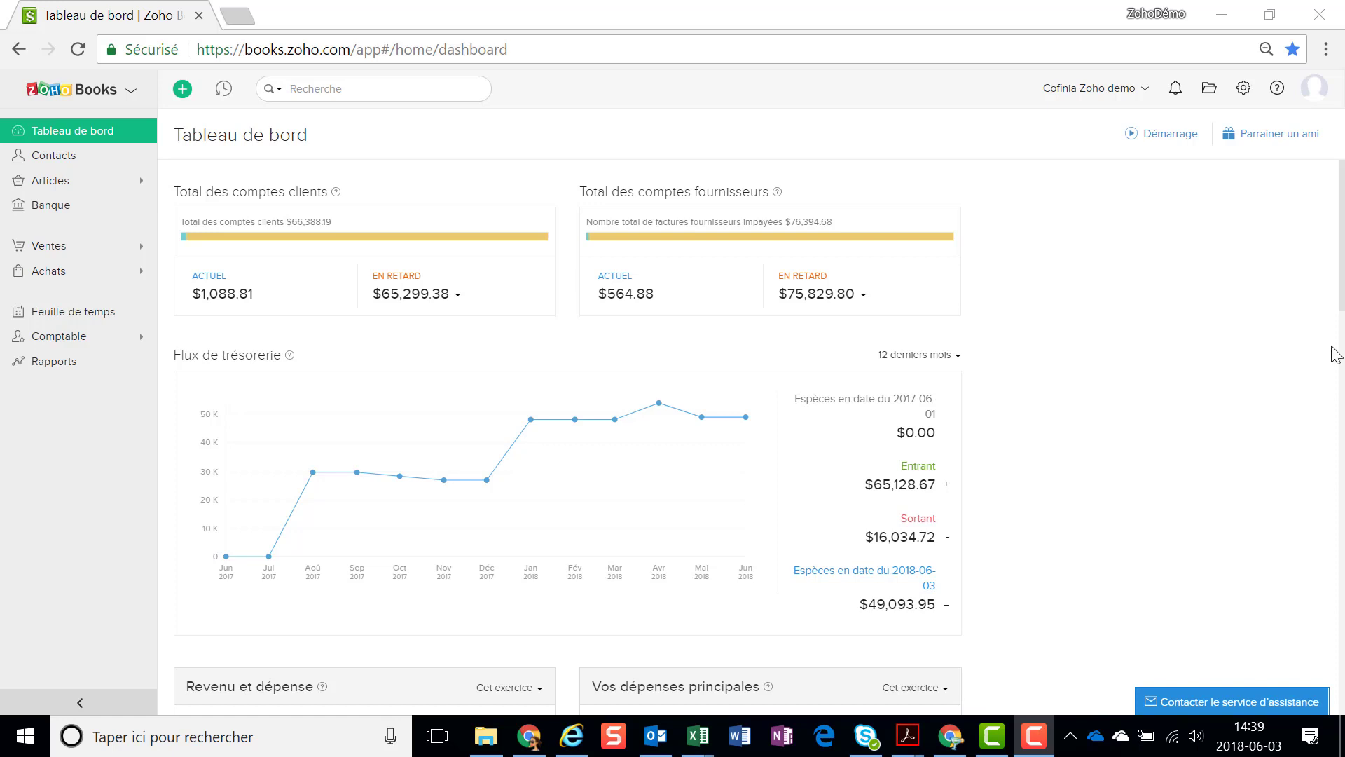
Go to the invoice template settings and start a new invoice template
click(1244, 91)
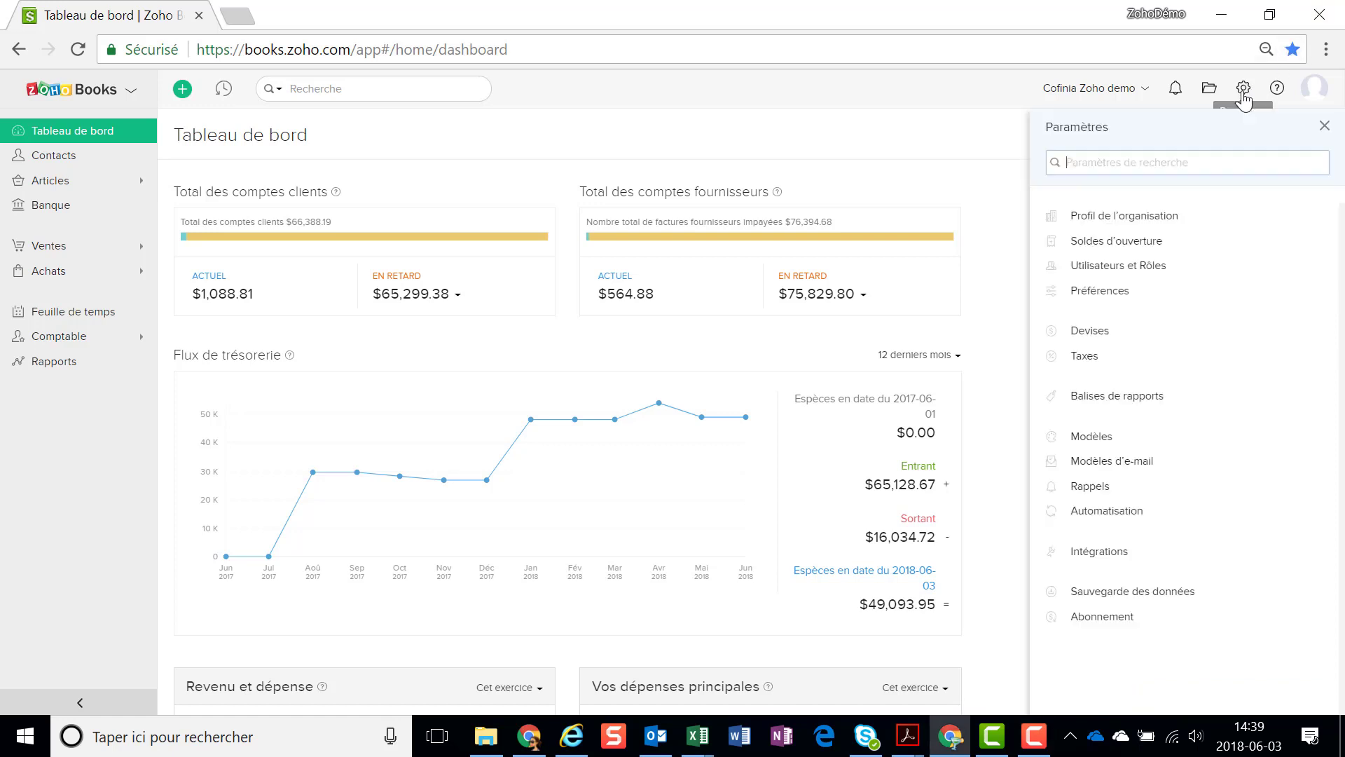
click(1097, 438)
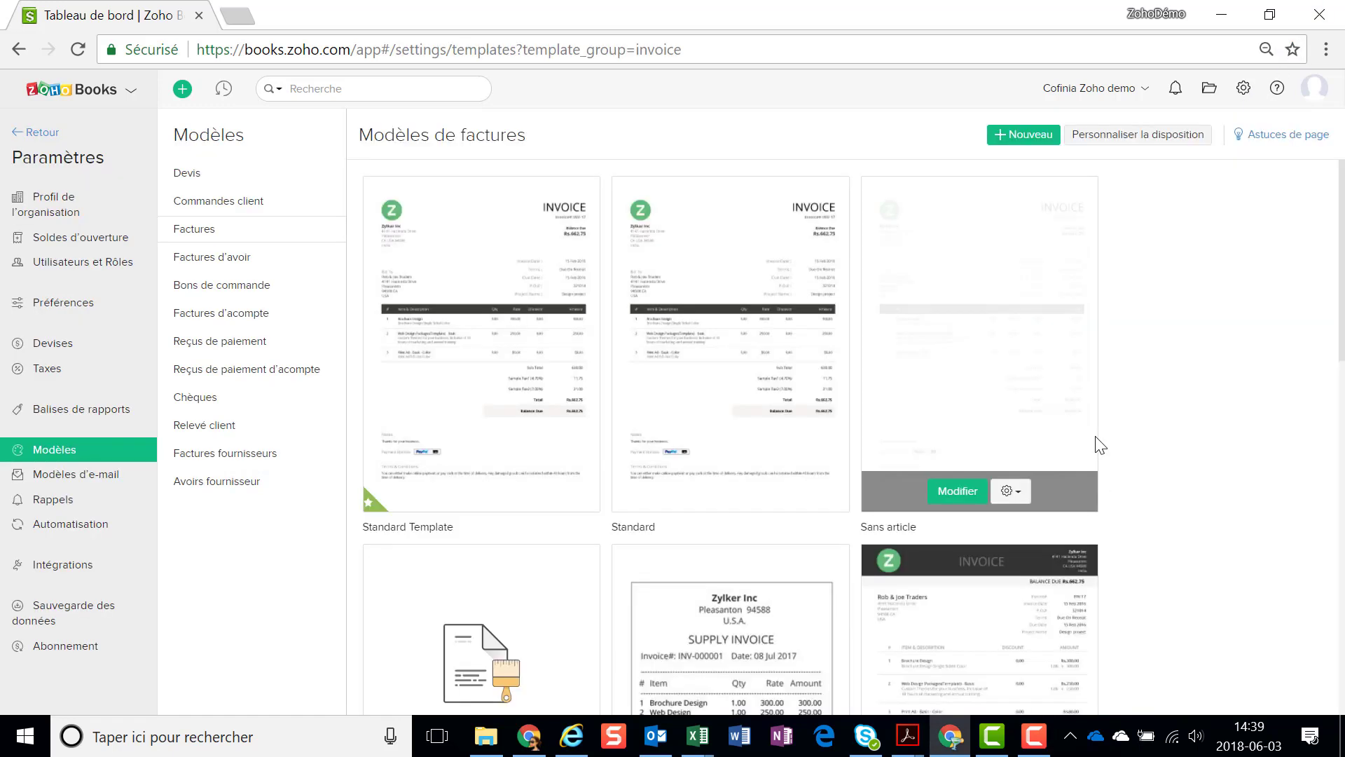
mouse_move(732, 298)
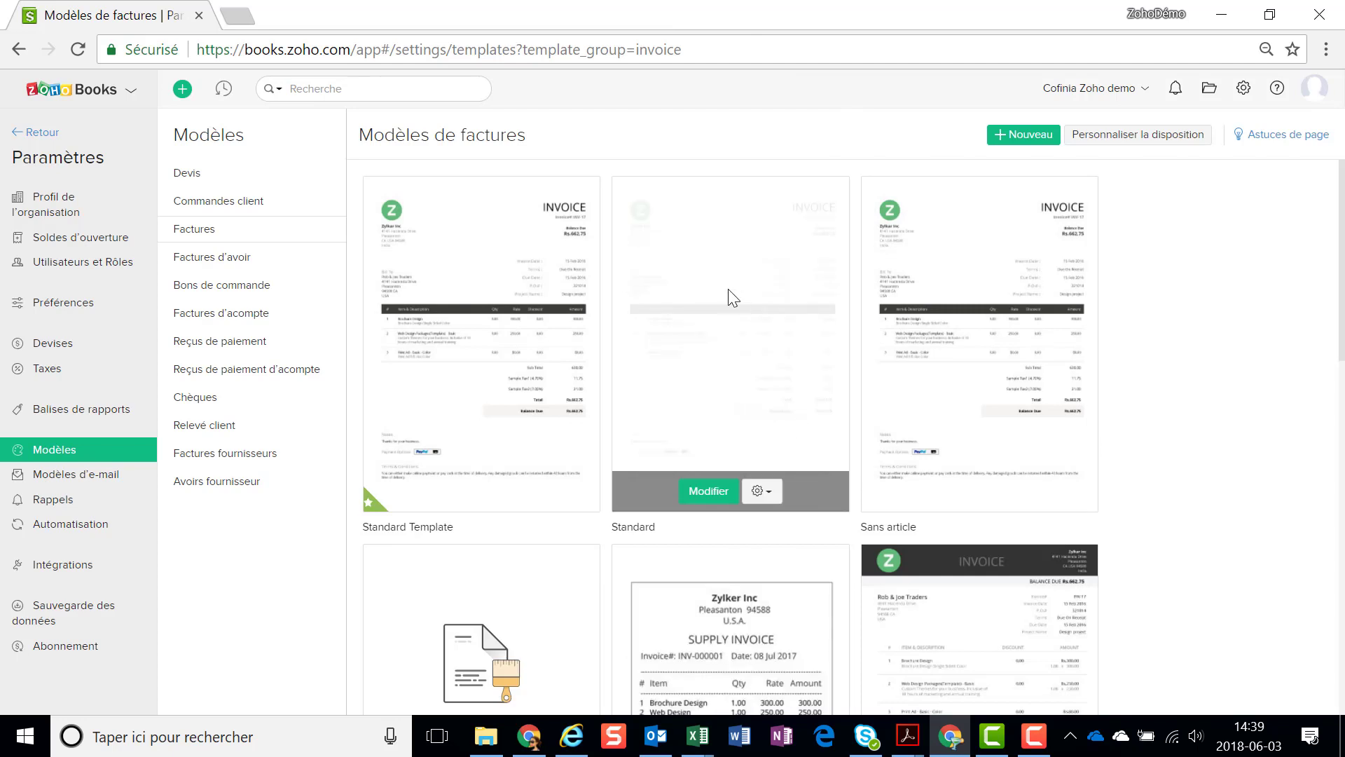
click(1034, 136)
Base the template on the Allégé layout with English as its language
mouse_move(140, 469)
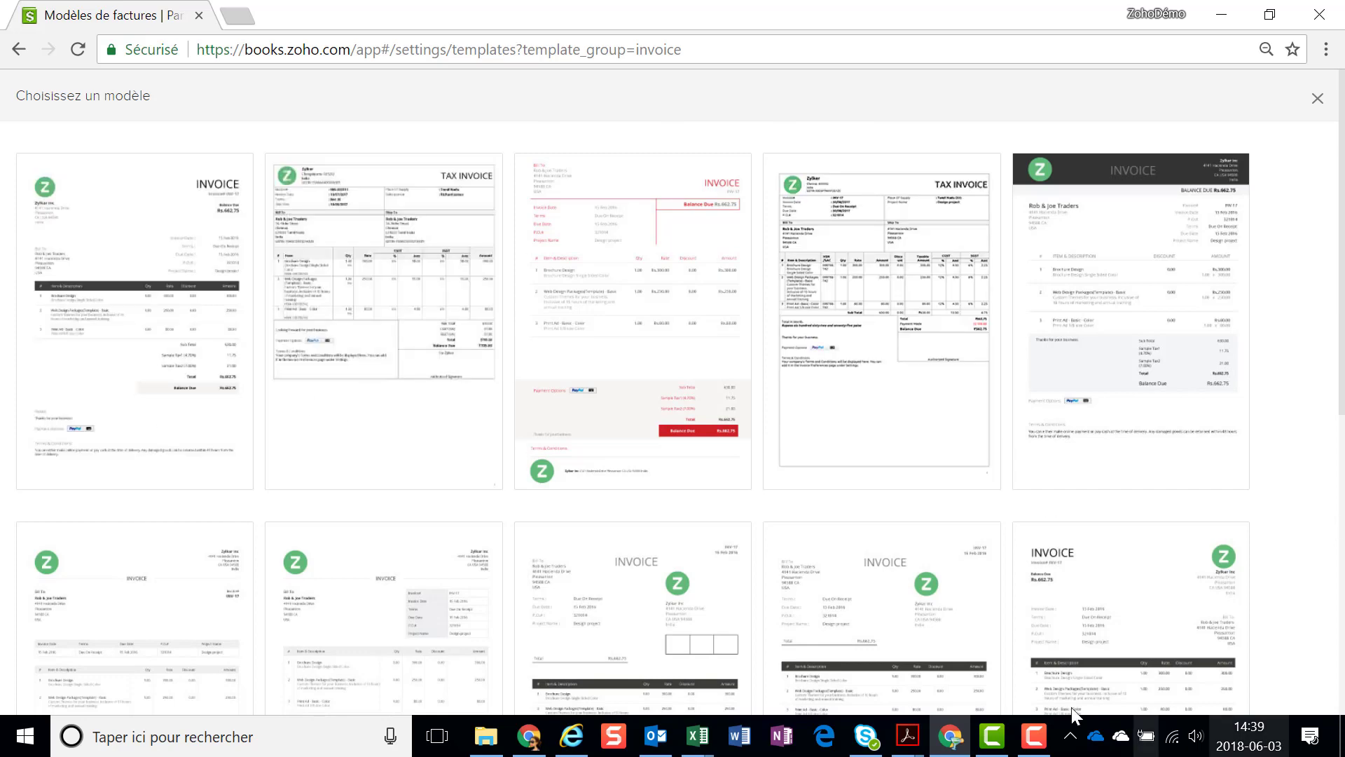
mouse_move(93, 420)
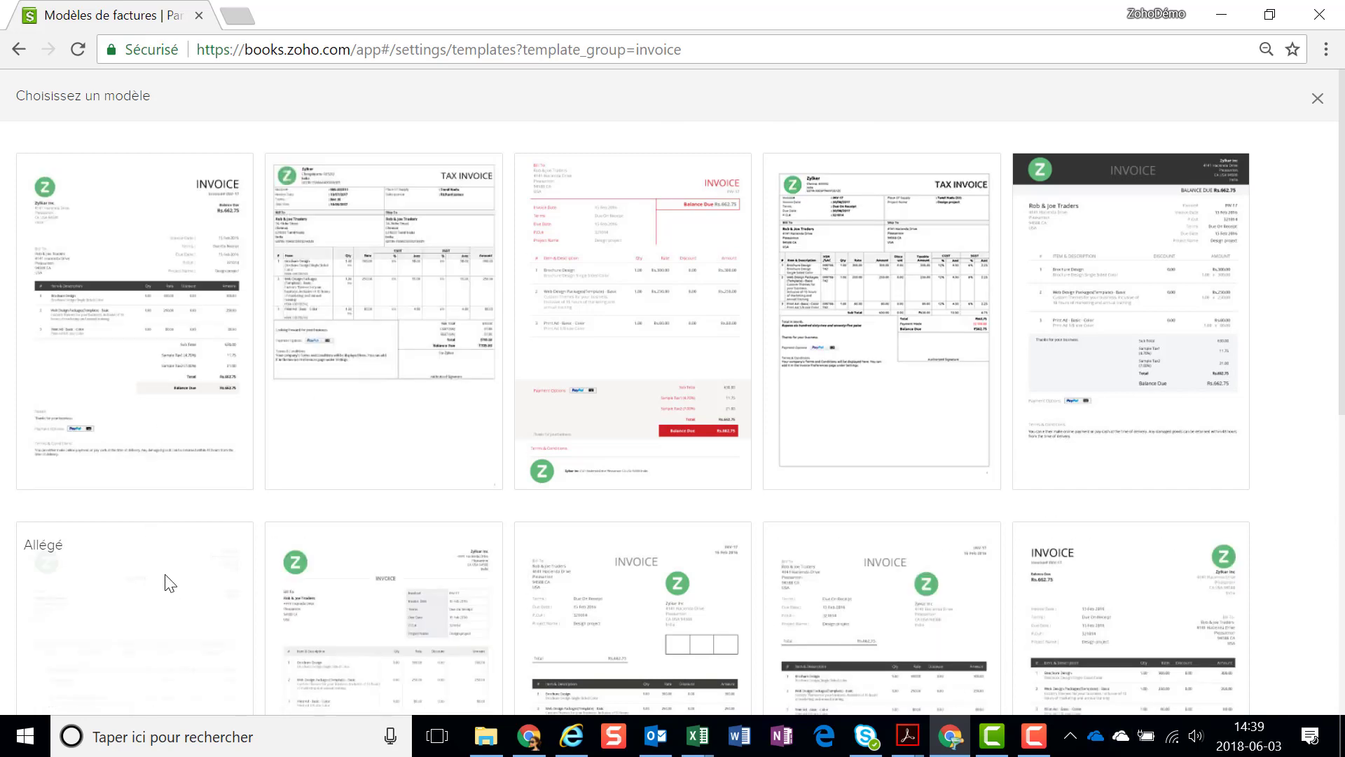
scroll(166, 580, down, 5)
click(124, 527)
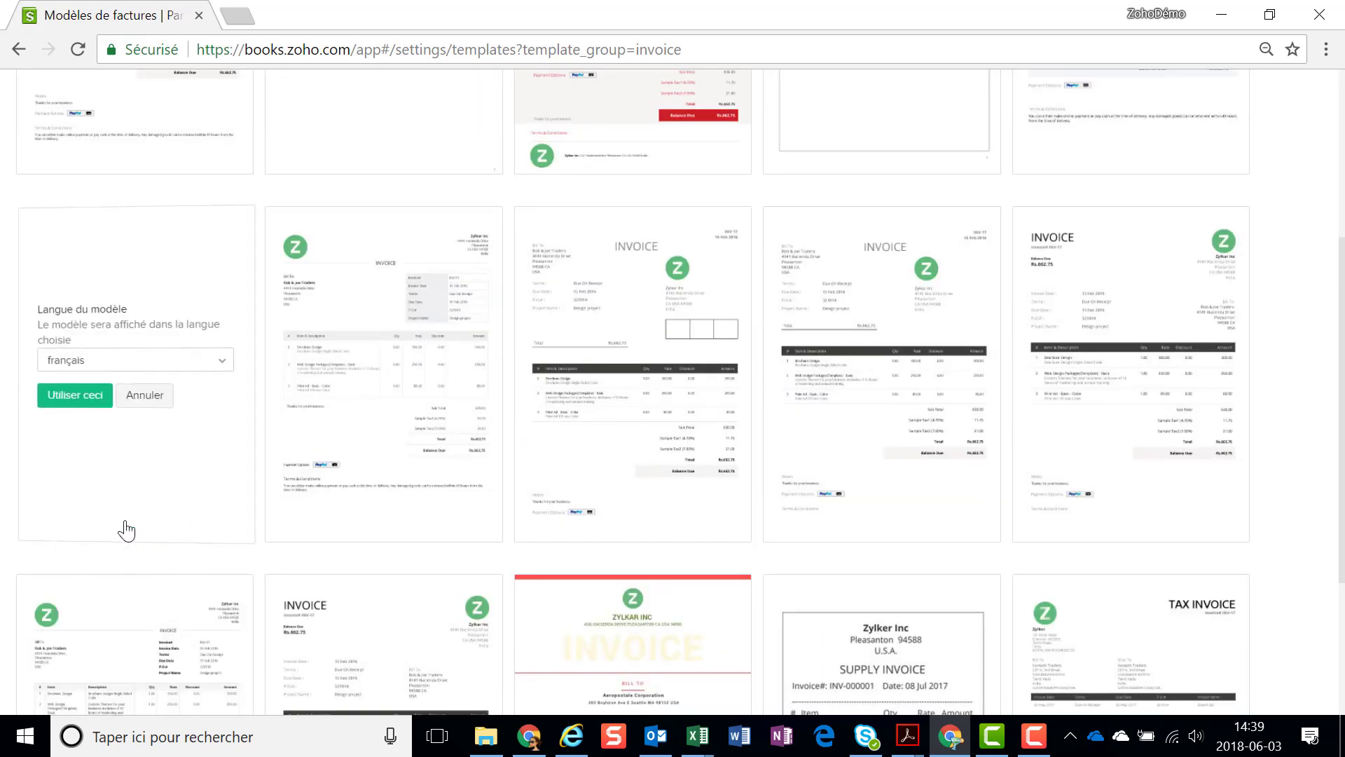
click(82, 361)
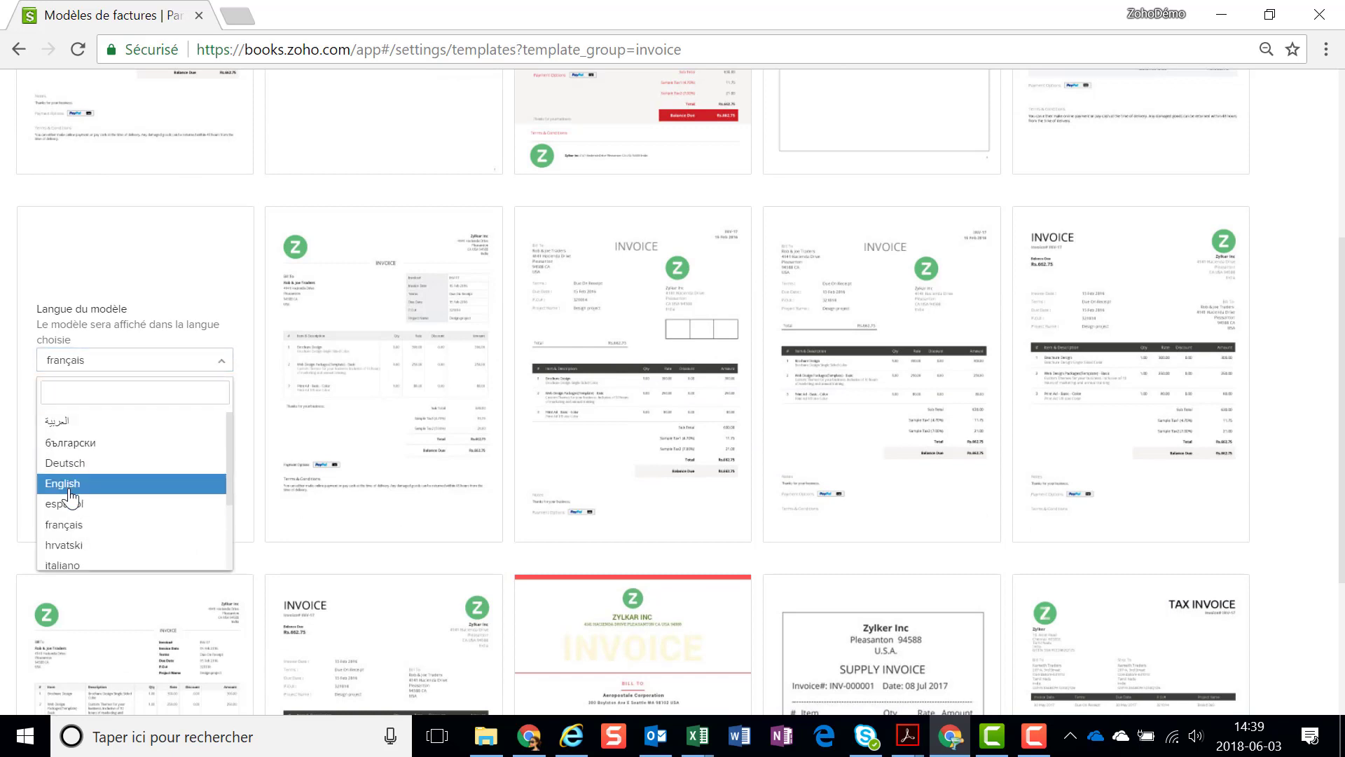
click(64, 484)
click(68, 396)
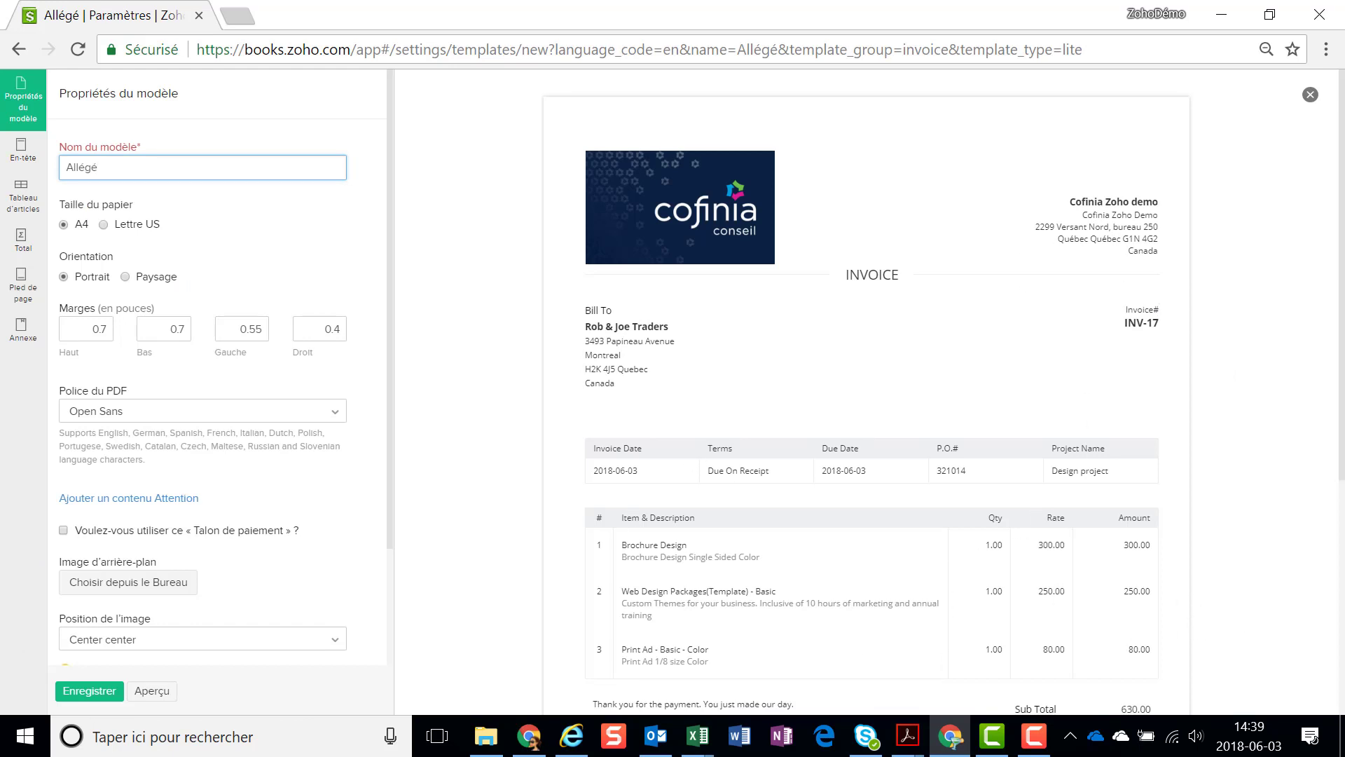
Save the invoice template under the name 'Allégé anglais'
scroll(942, 544, down, 4)
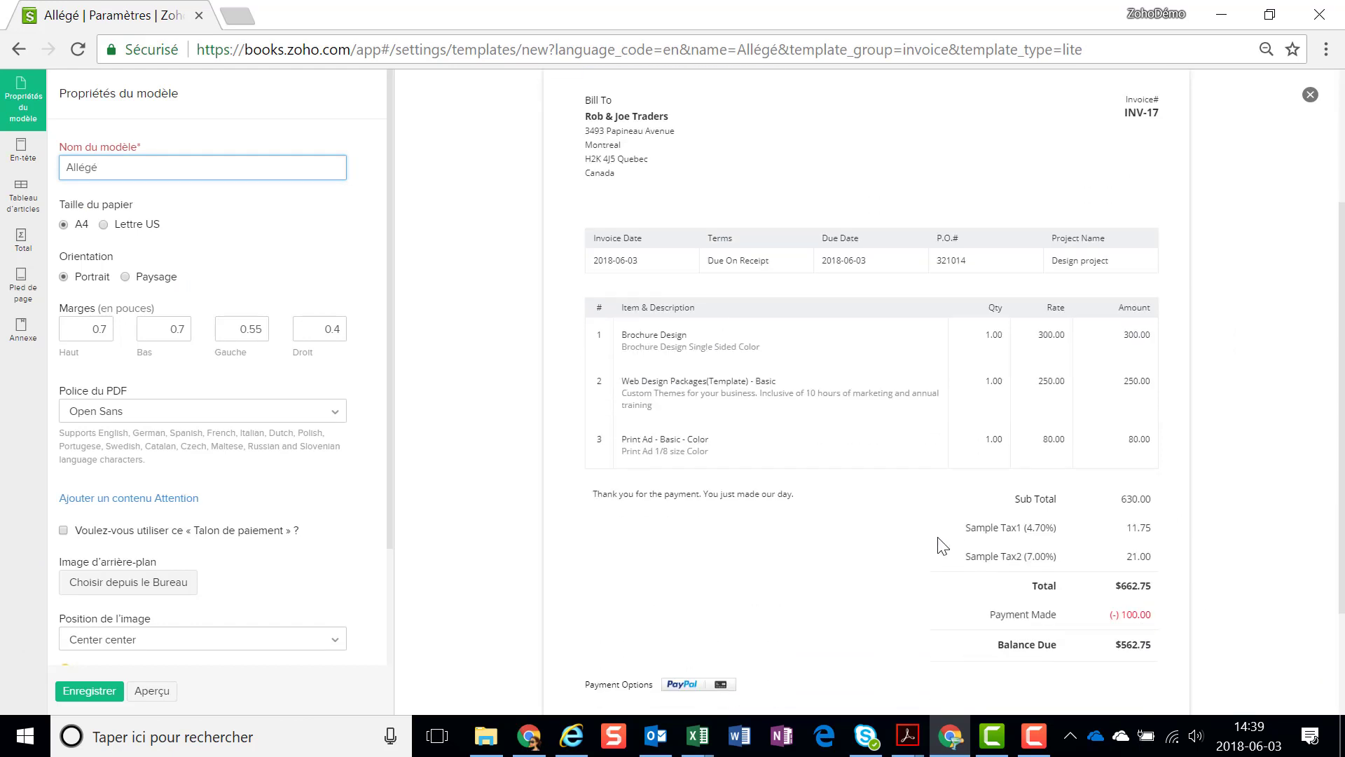
scroll(943, 544, down, 1)
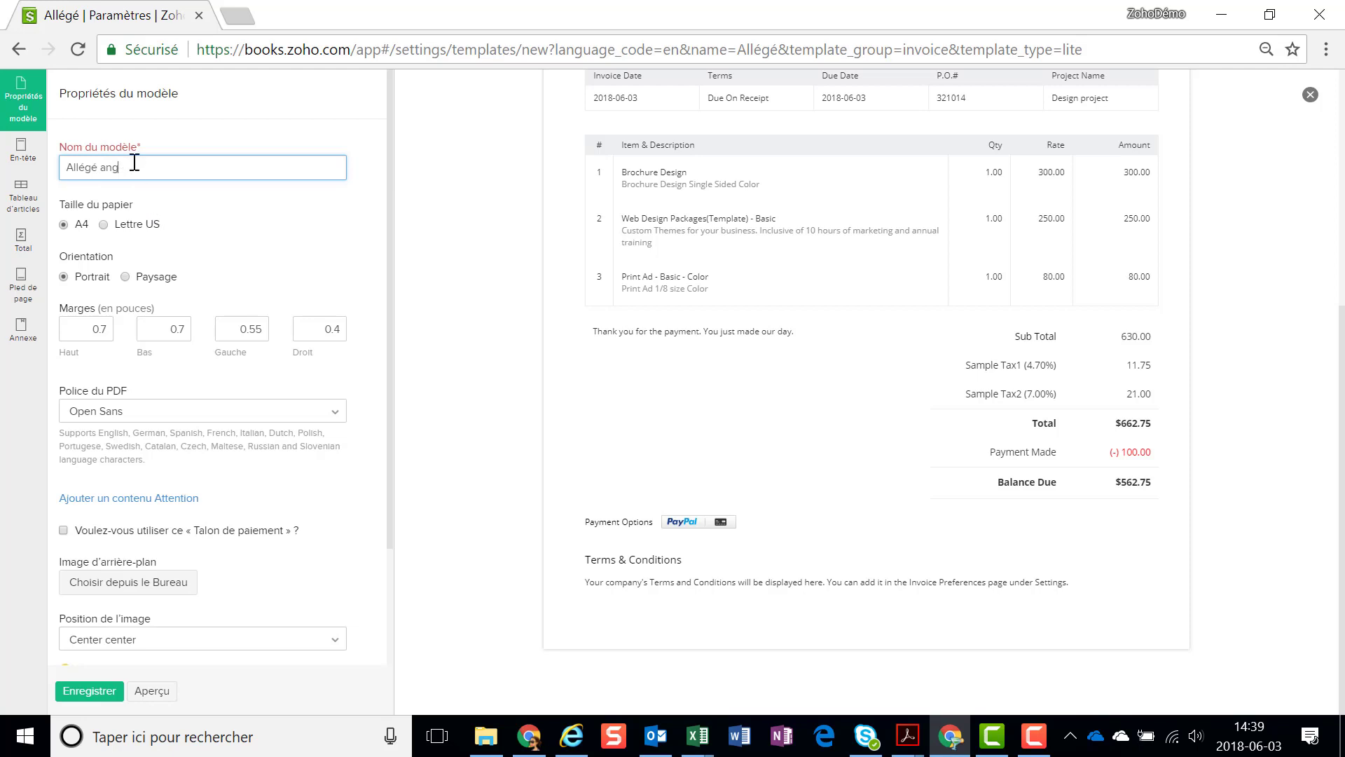
click(89, 690)
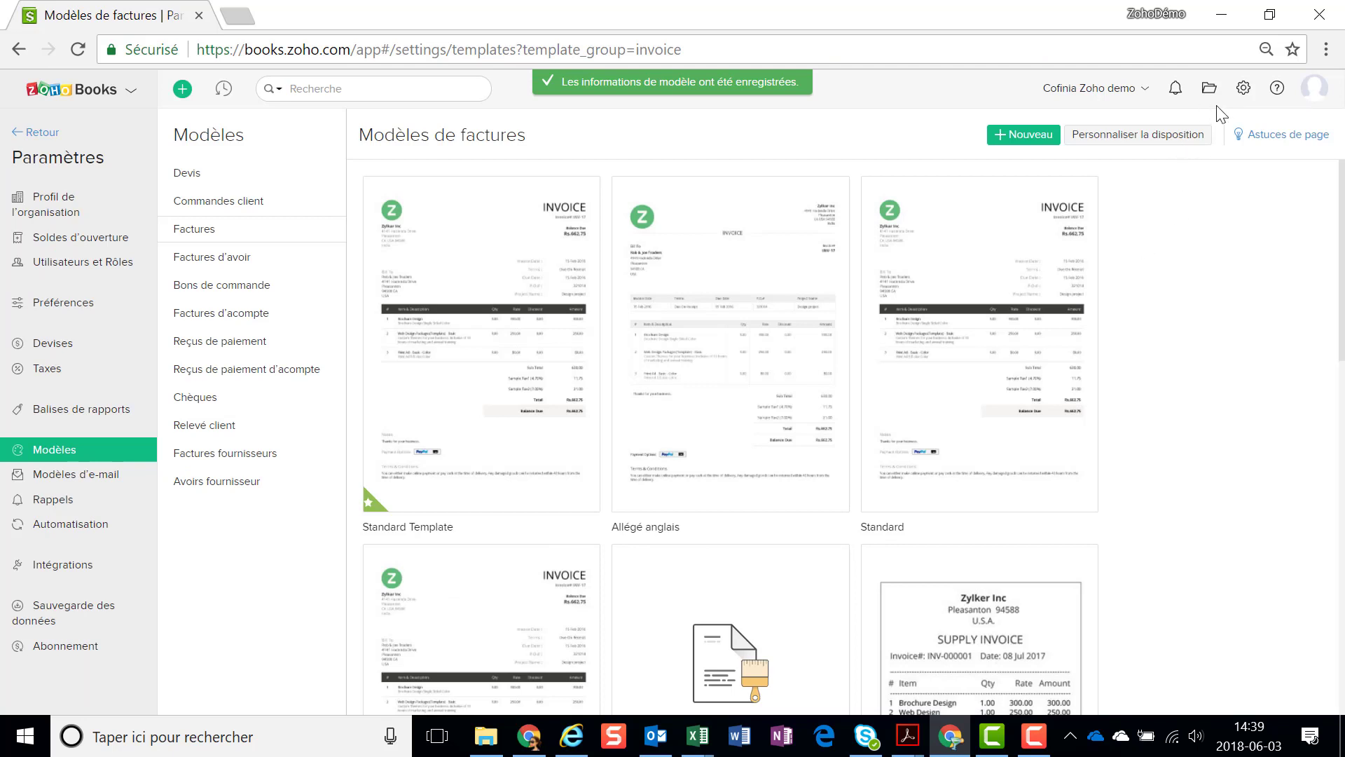
click(66, 479)
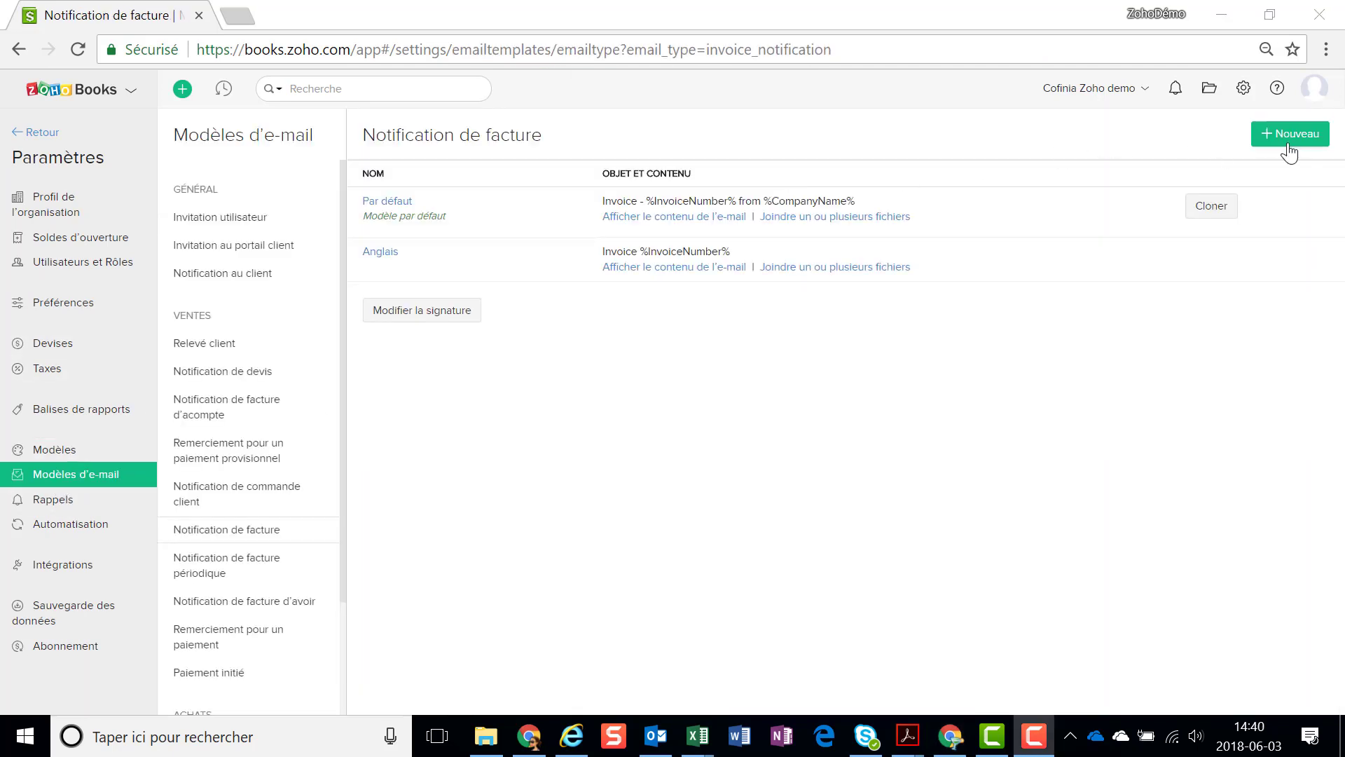
Create e-mail template 'Facture anglais' with subject 'Invoice %InvoiceNumber%'
click(1288, 144)
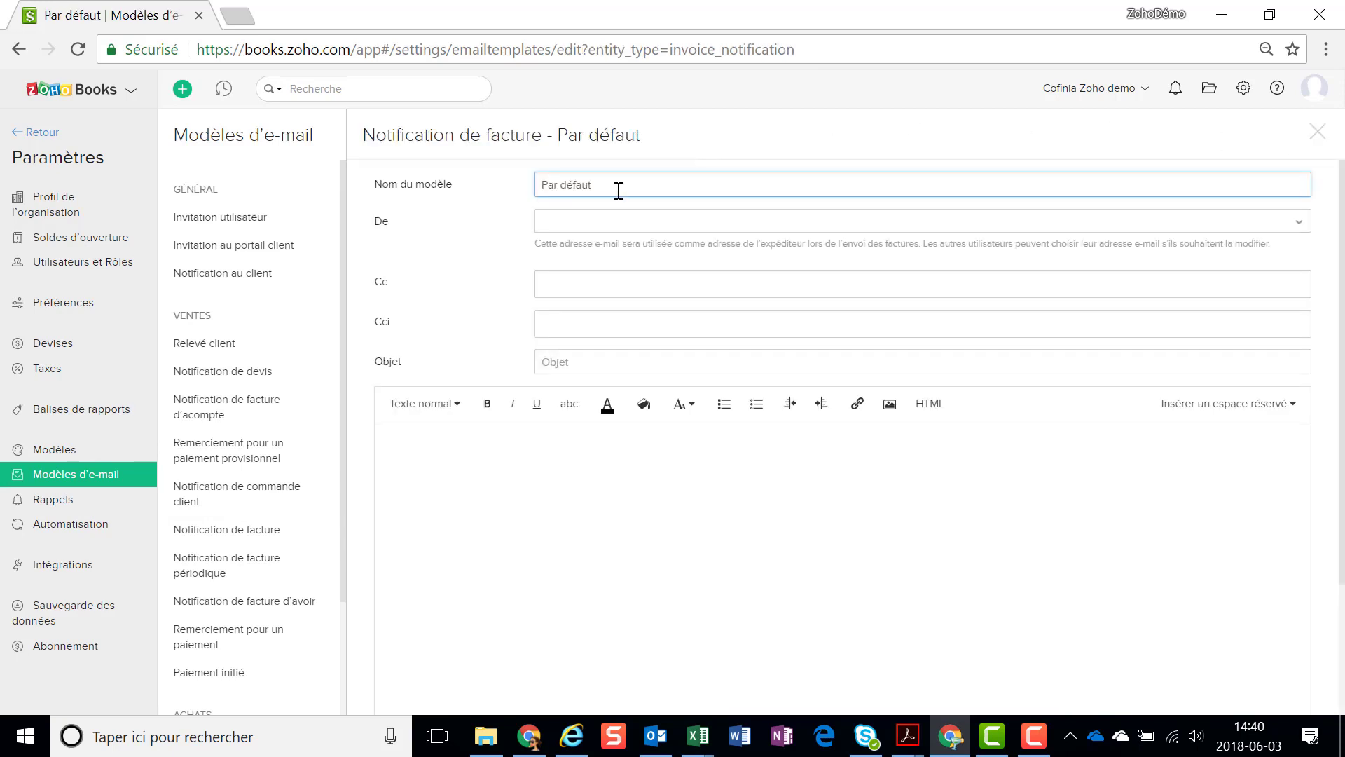
key(ctrl+a)
text(Facture angla)
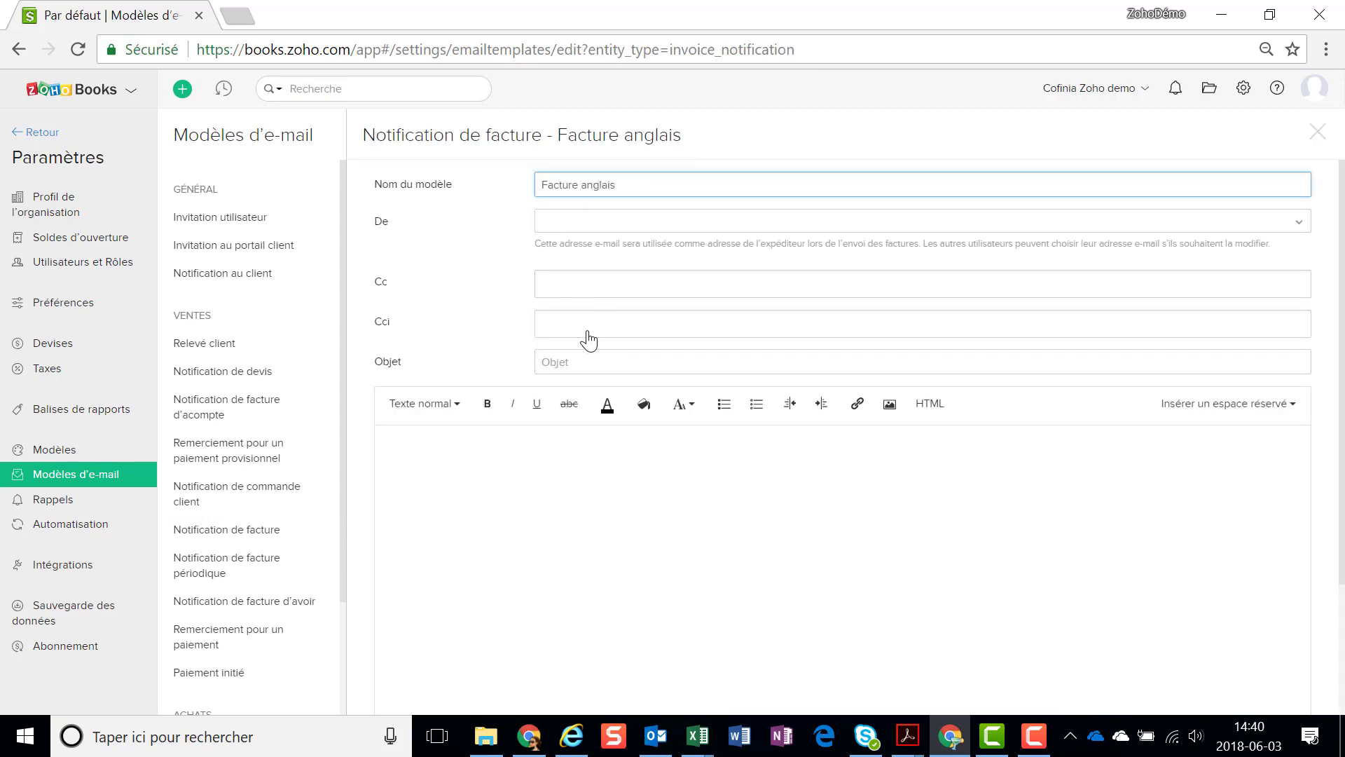
click(563, 359)
text(Invoice)
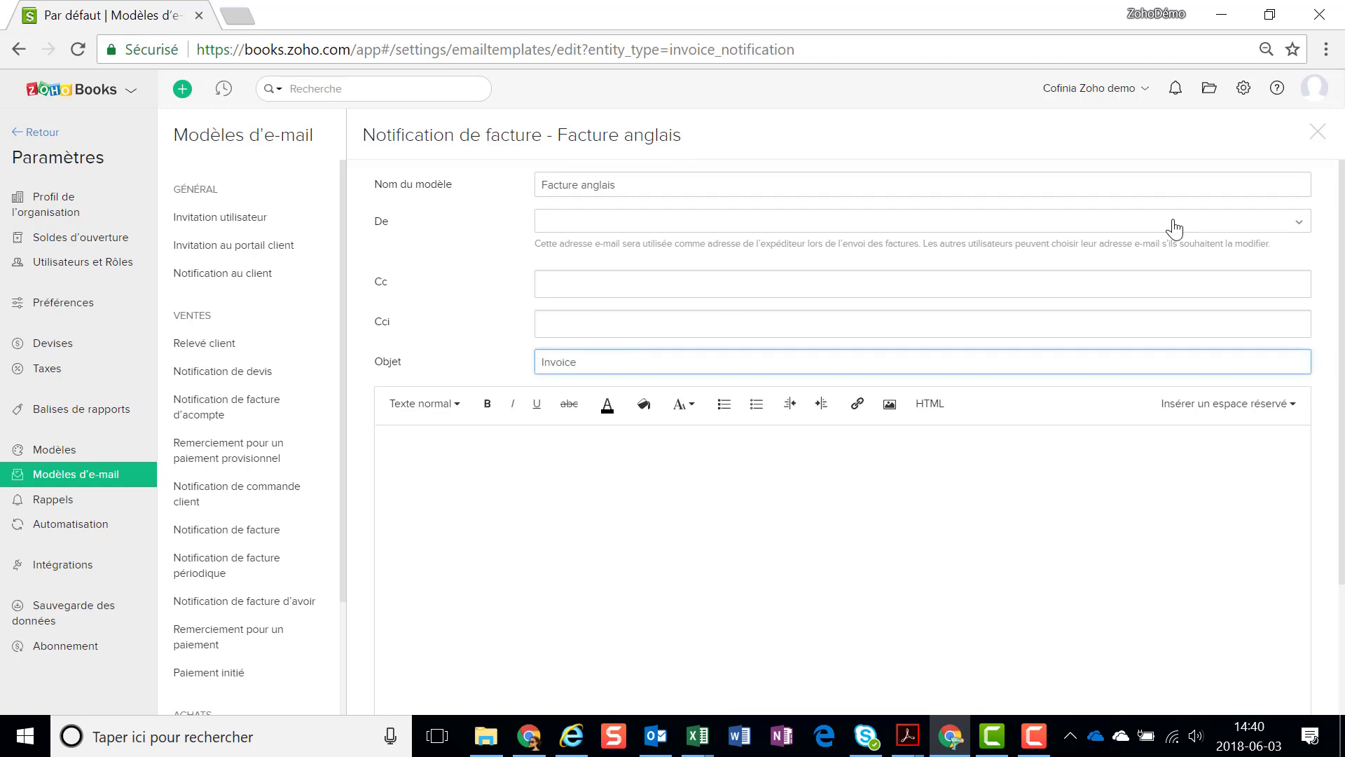
click(1209, 413)
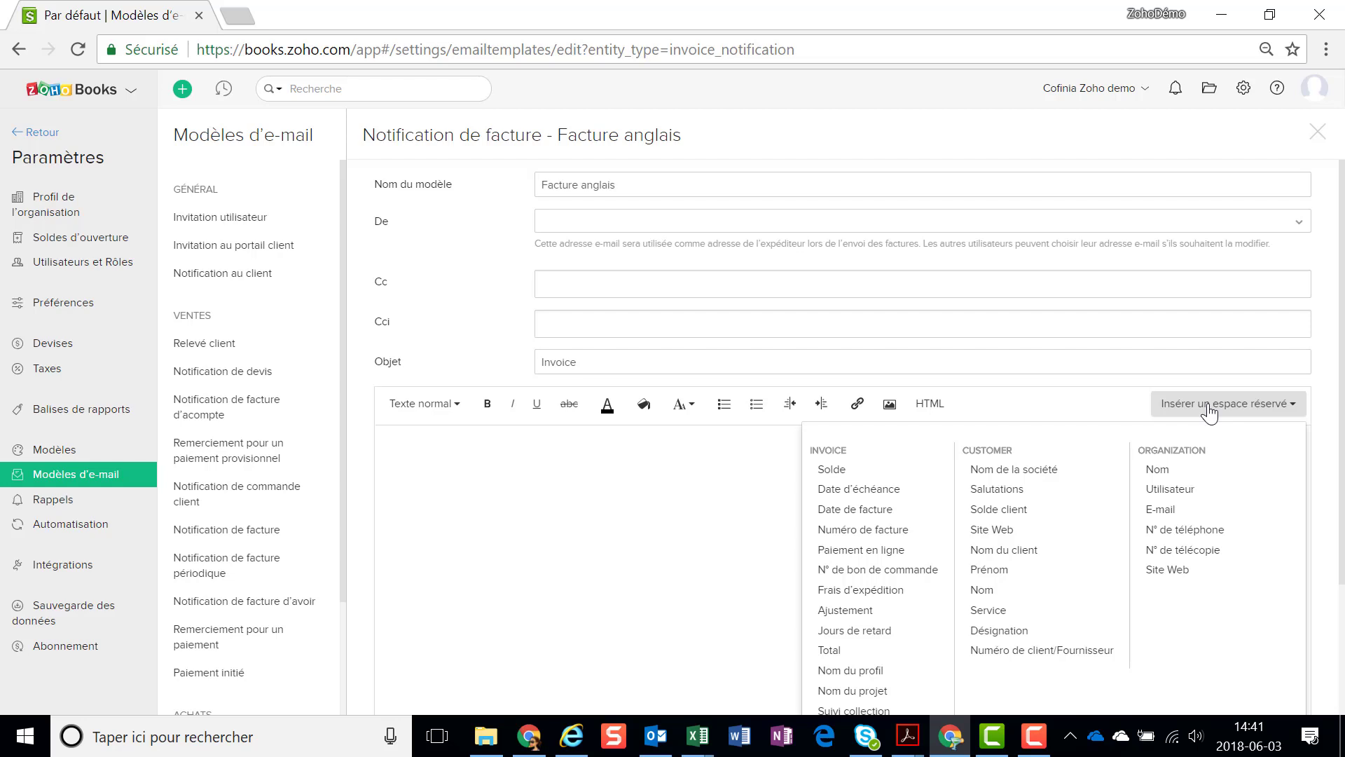
click(871, 529)
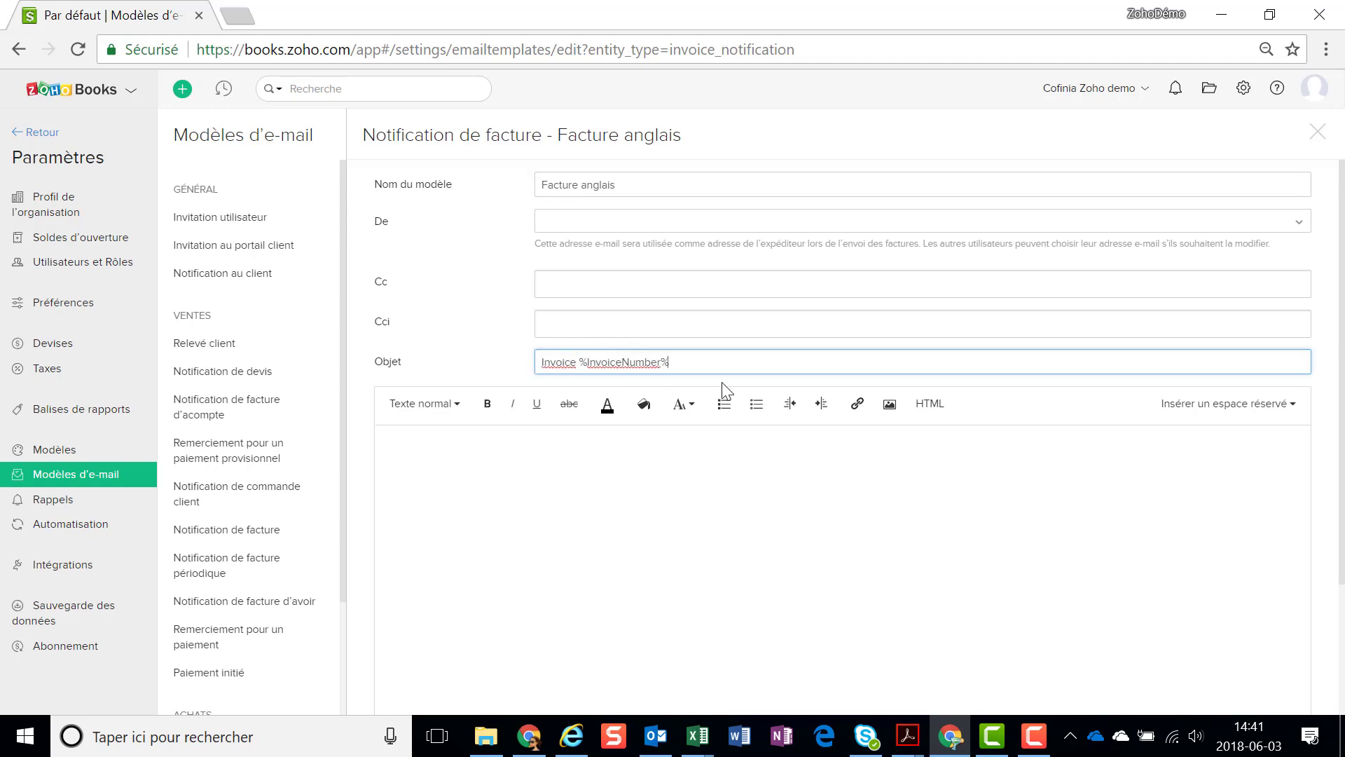
click(414, 452)
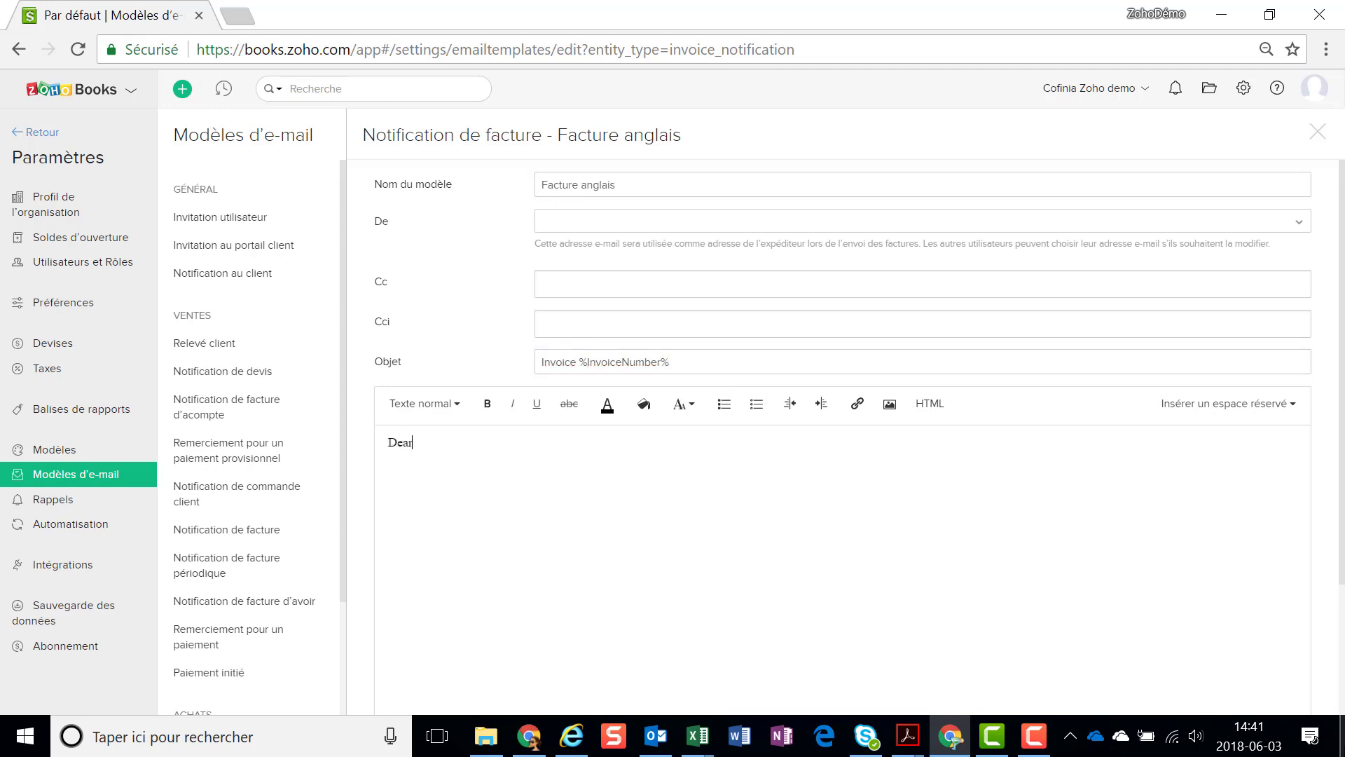
Write a body greeting 'Dear %FirstName%' and ending with %InvoiceDate%, then save it
click(1215, 410)
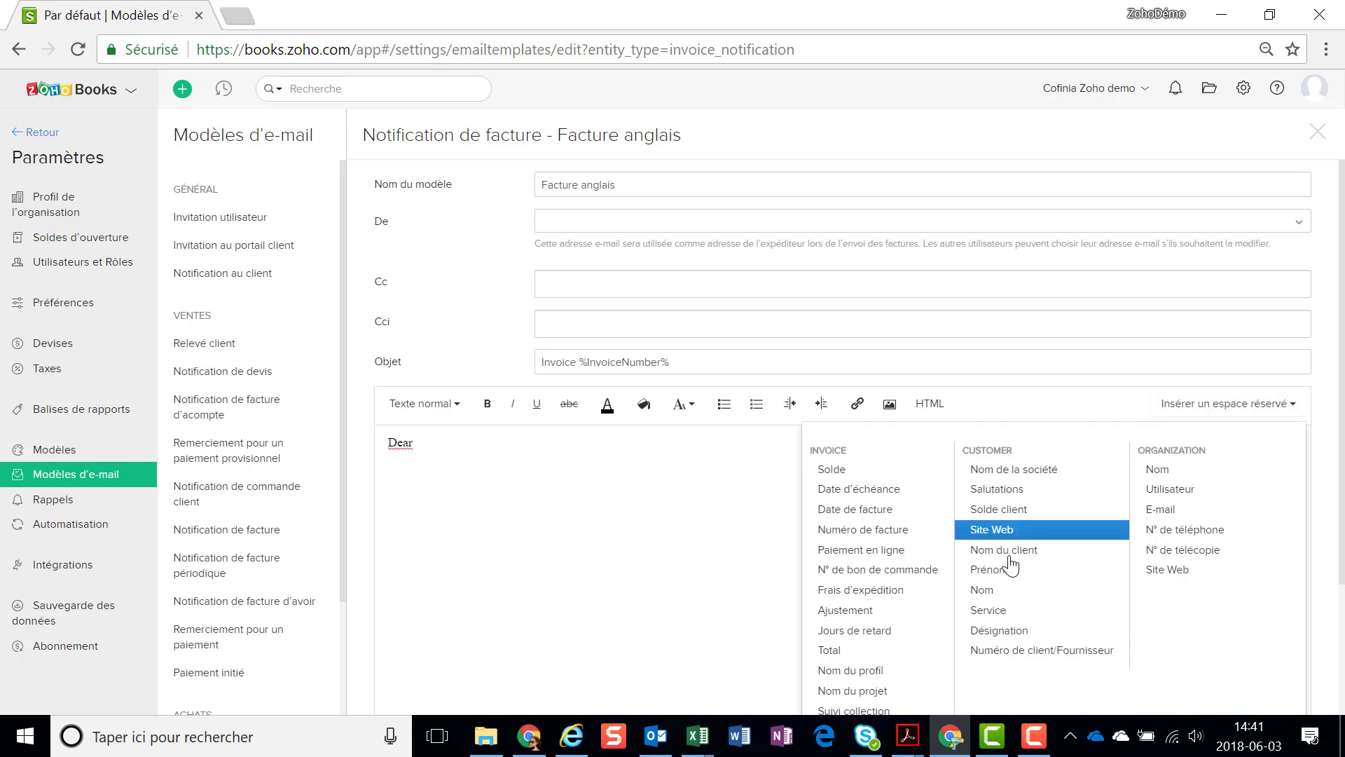
click(991, 573)
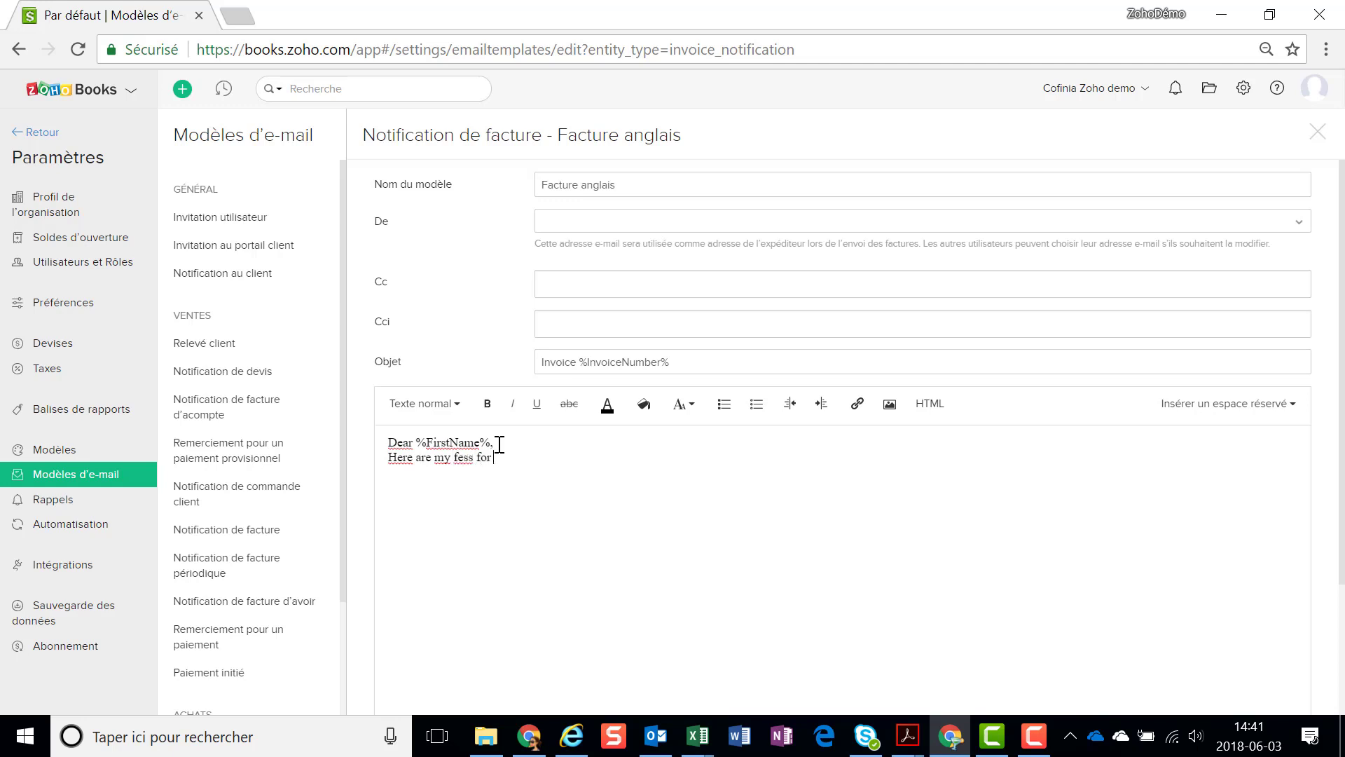
text(the period ending)
click(1191, 412)
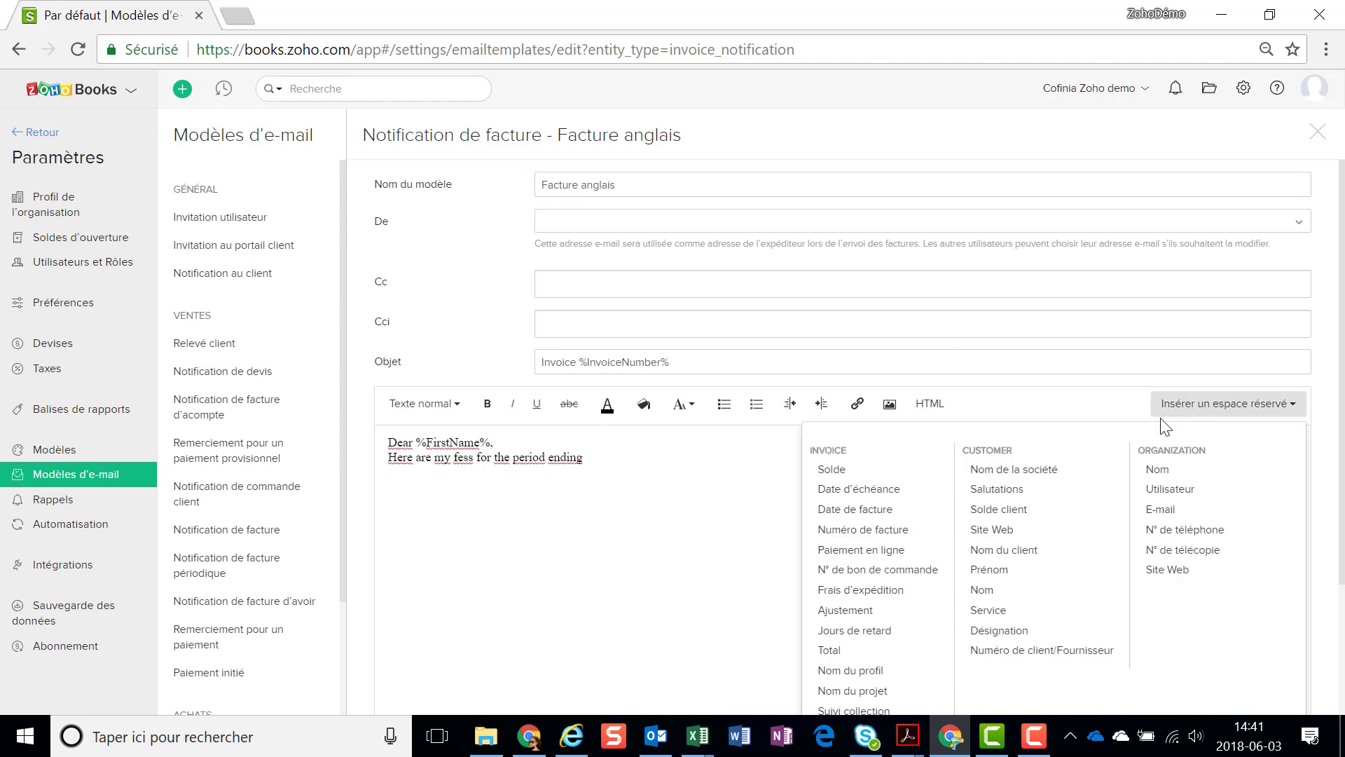
click(888, 510)
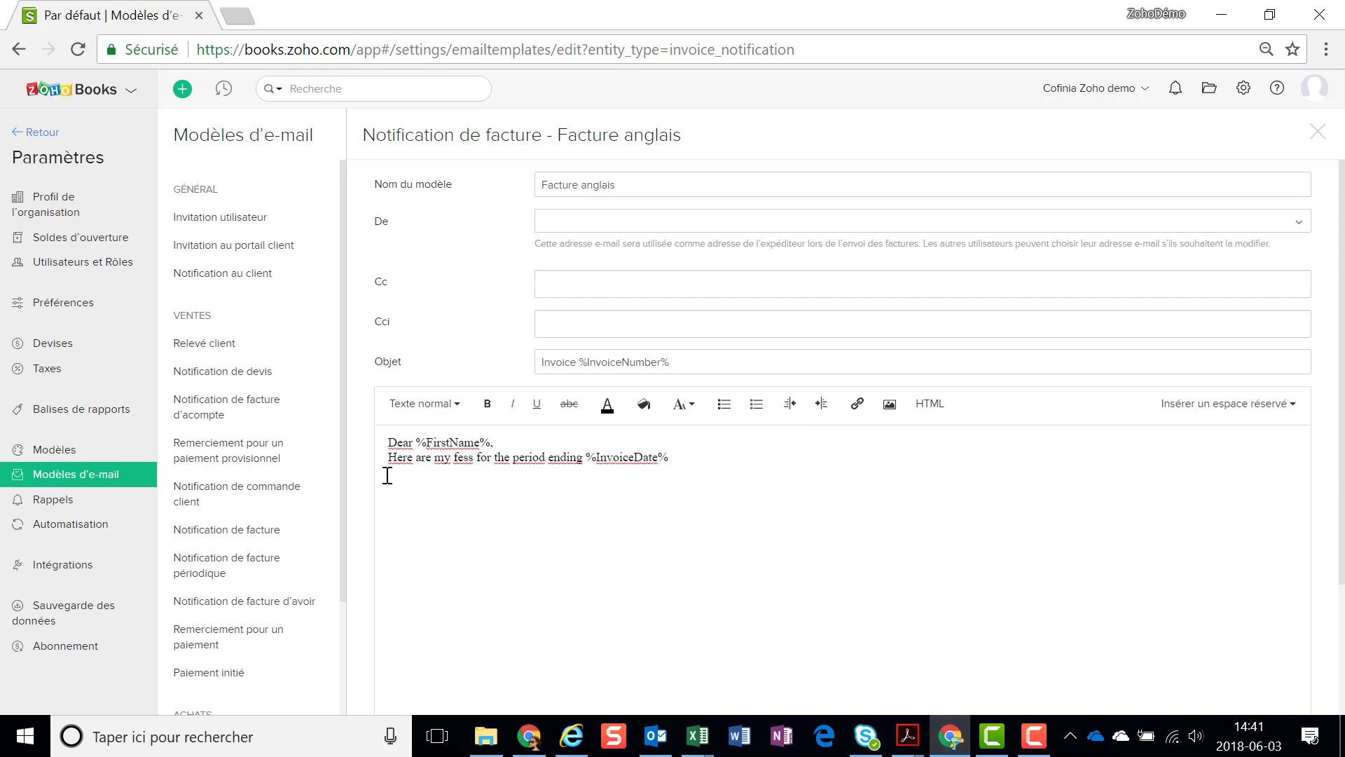
scroll(630, 580, down, 2)
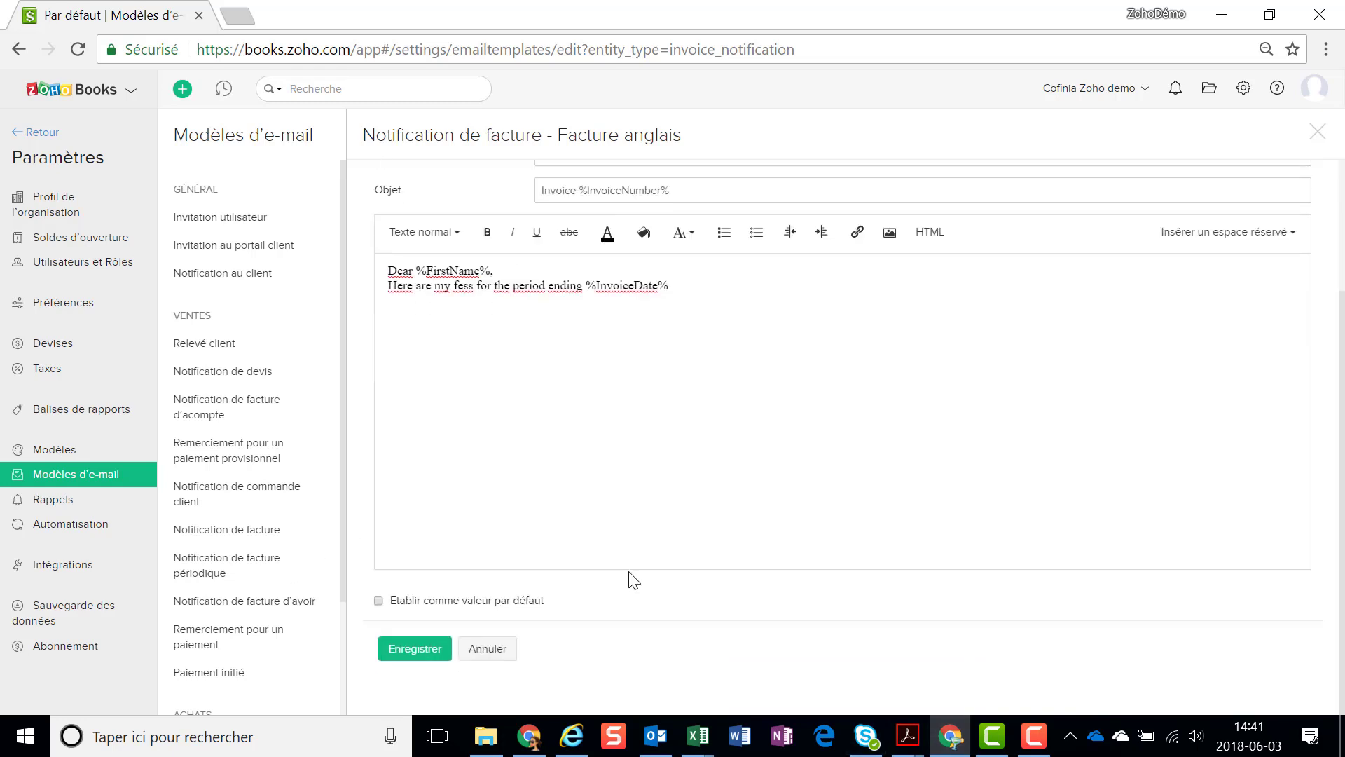
scroll(613, 553, up, 2)
scroll(616, 541, down, 3)
click(411, 649)
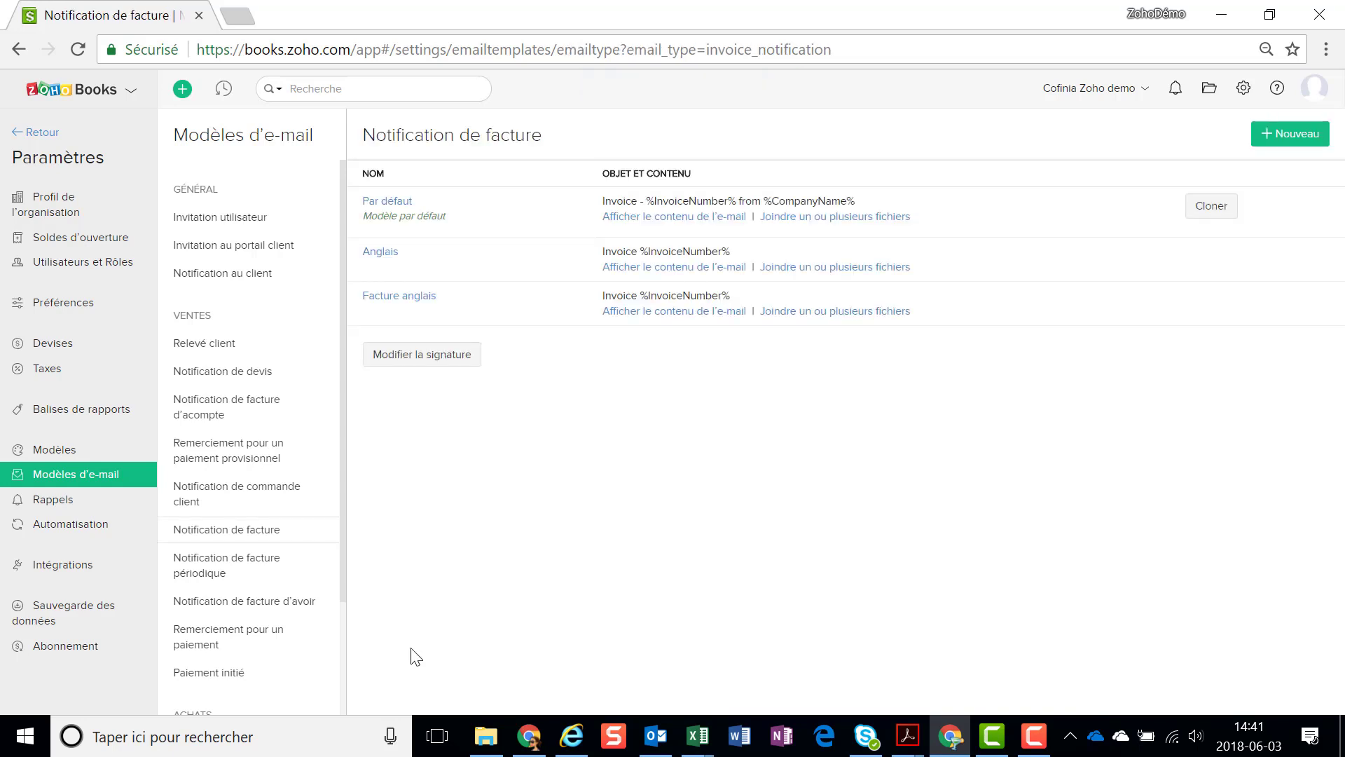
Open template assignment for client Entreprise Log
click(30, 135)
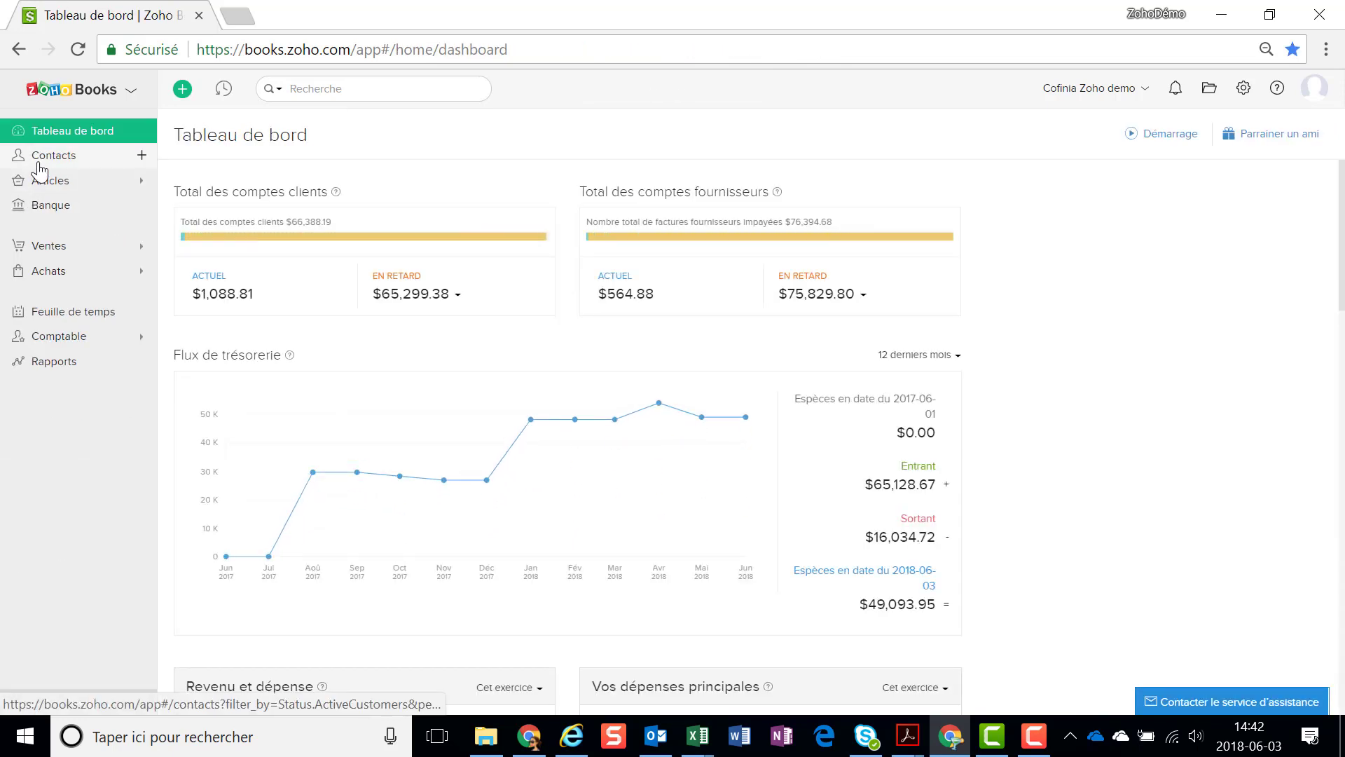
click(39, 169)
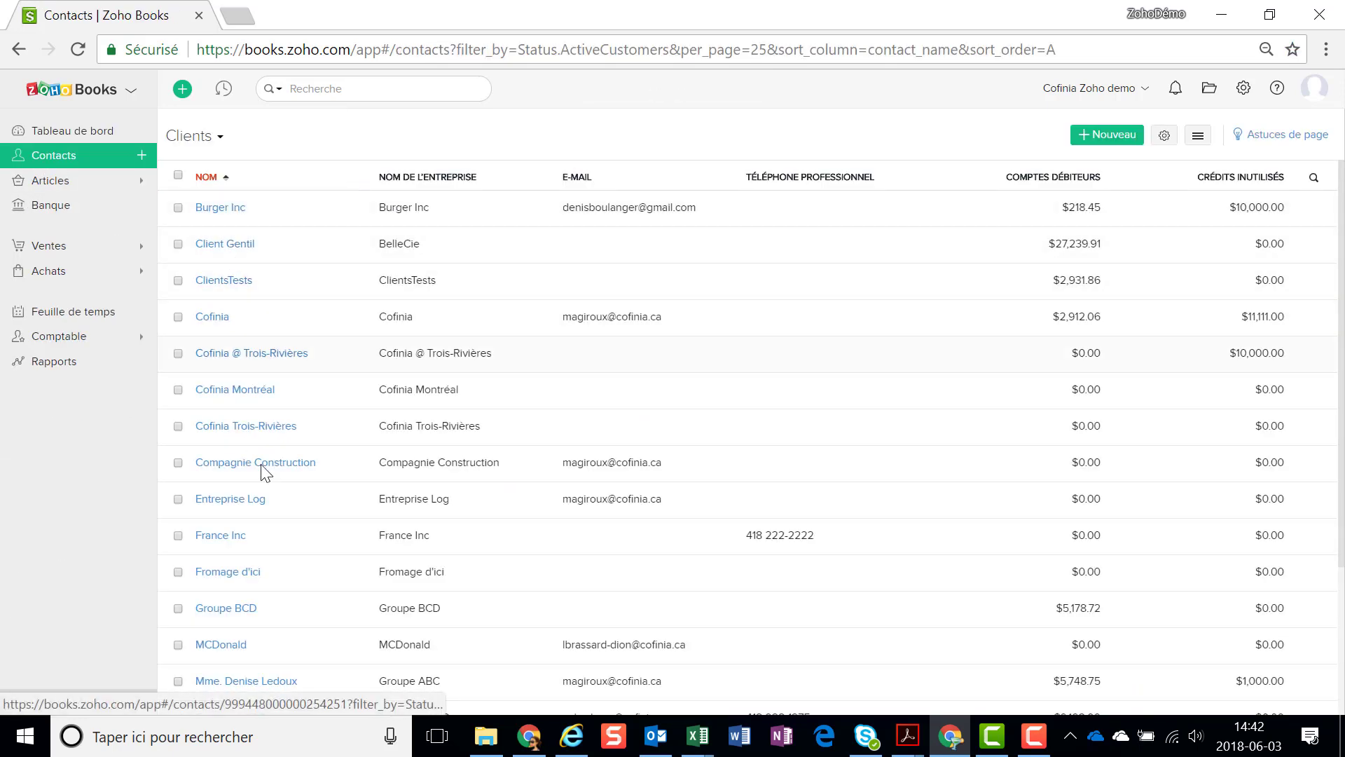
click(249, 500)
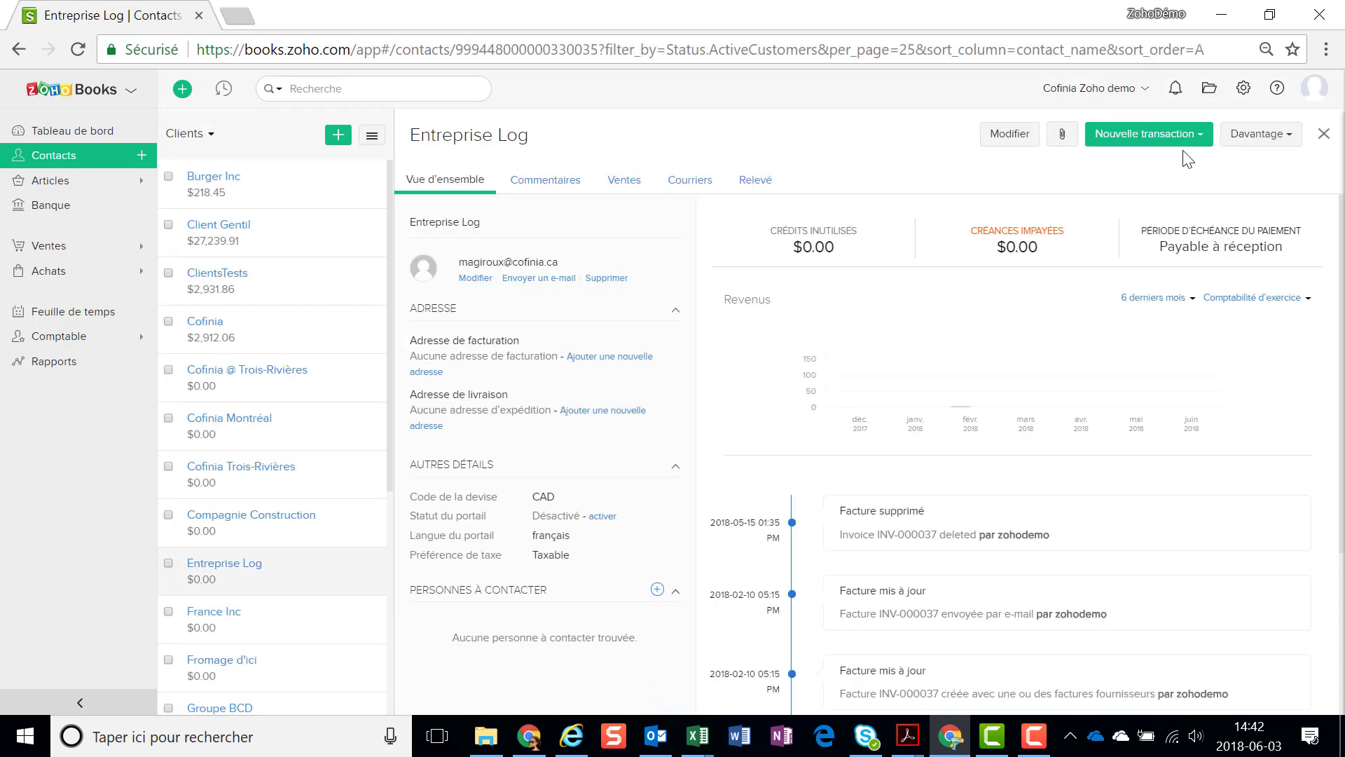
click(1264, 144)
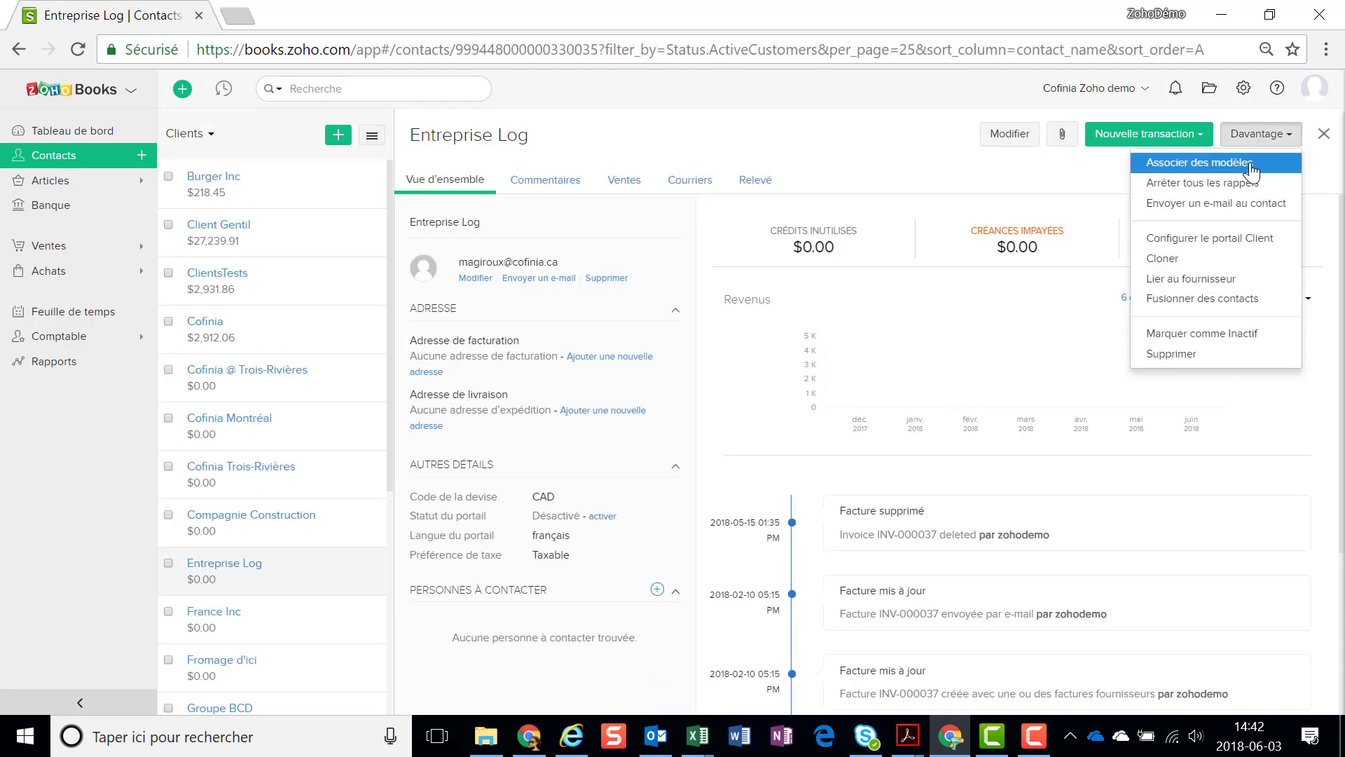
click(1250, 165)
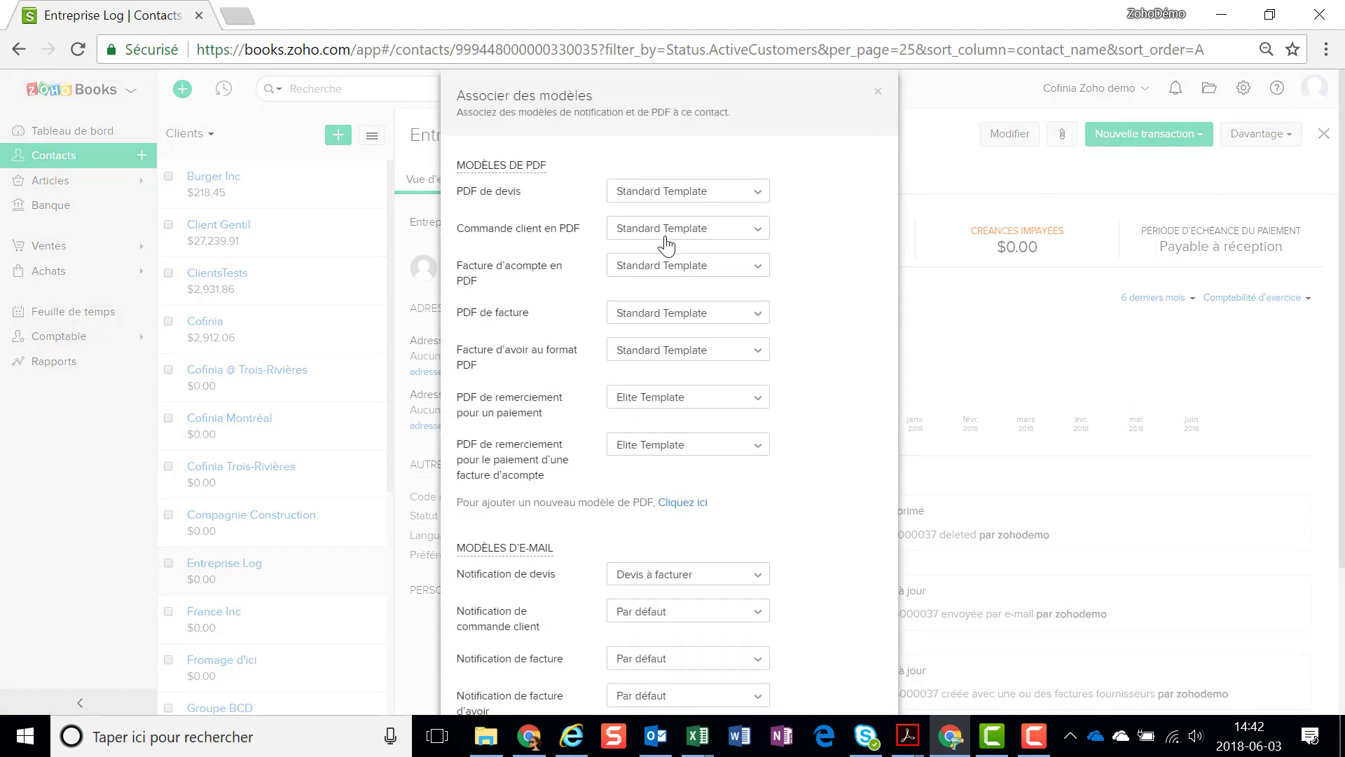
Assign Allégé anglais as invoice PDF and Facture anglais as invoice notification, then save
click(650, 319)
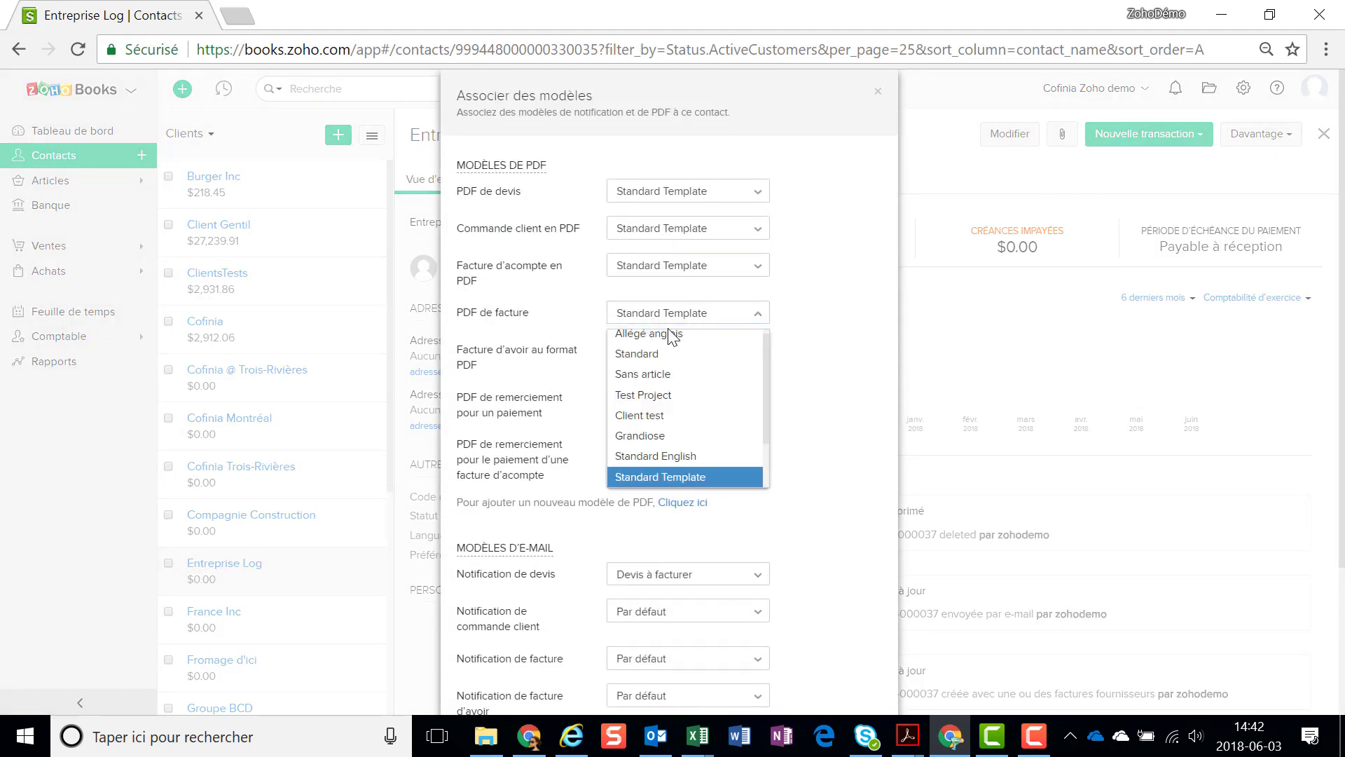
click(680, 337)
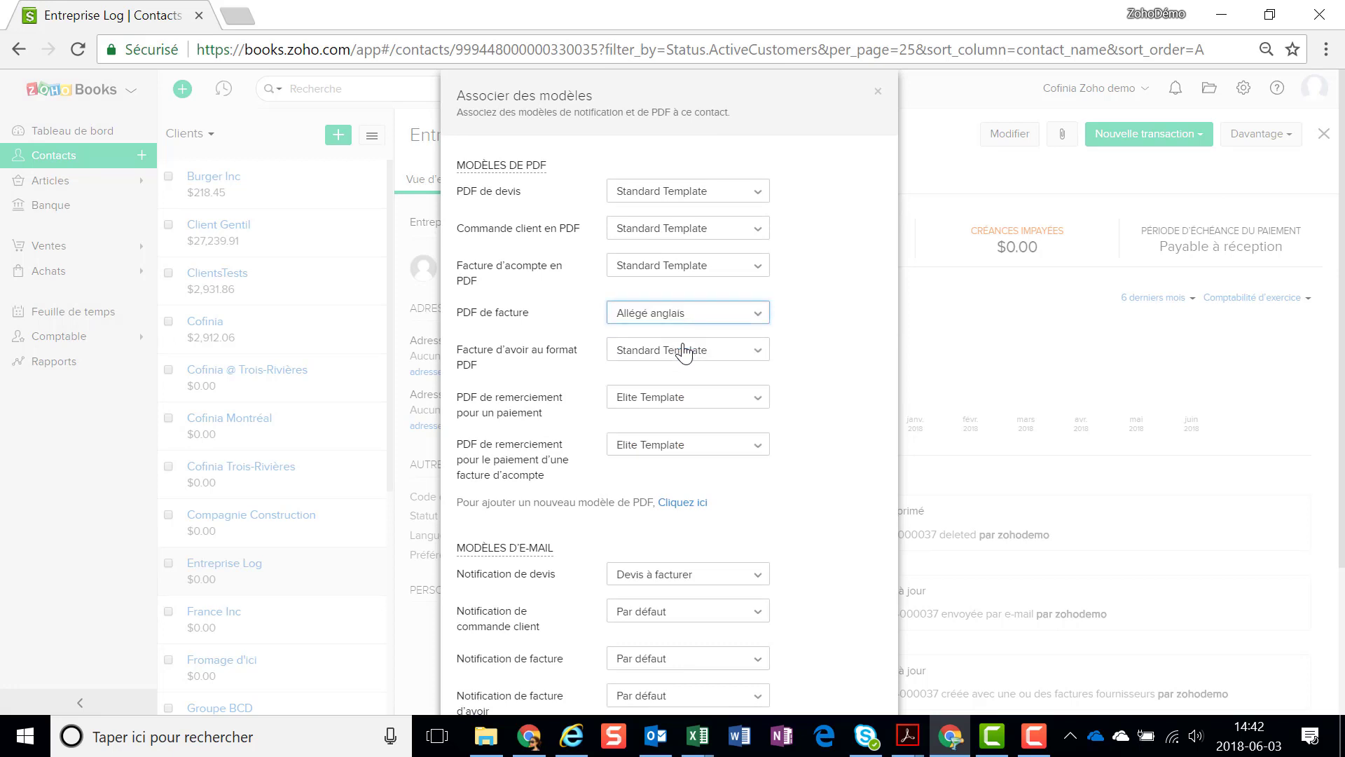
scroll(817, 300, down, 3)
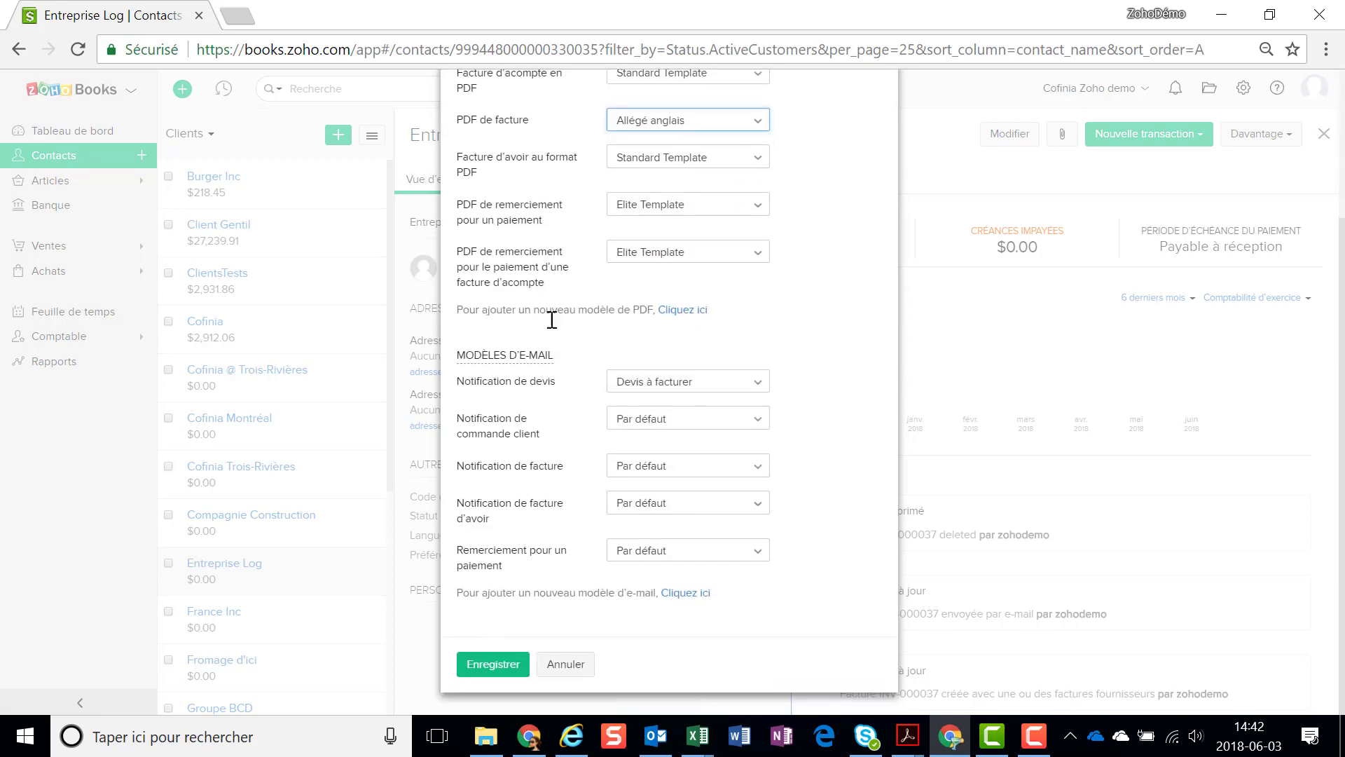
click(625, 471)
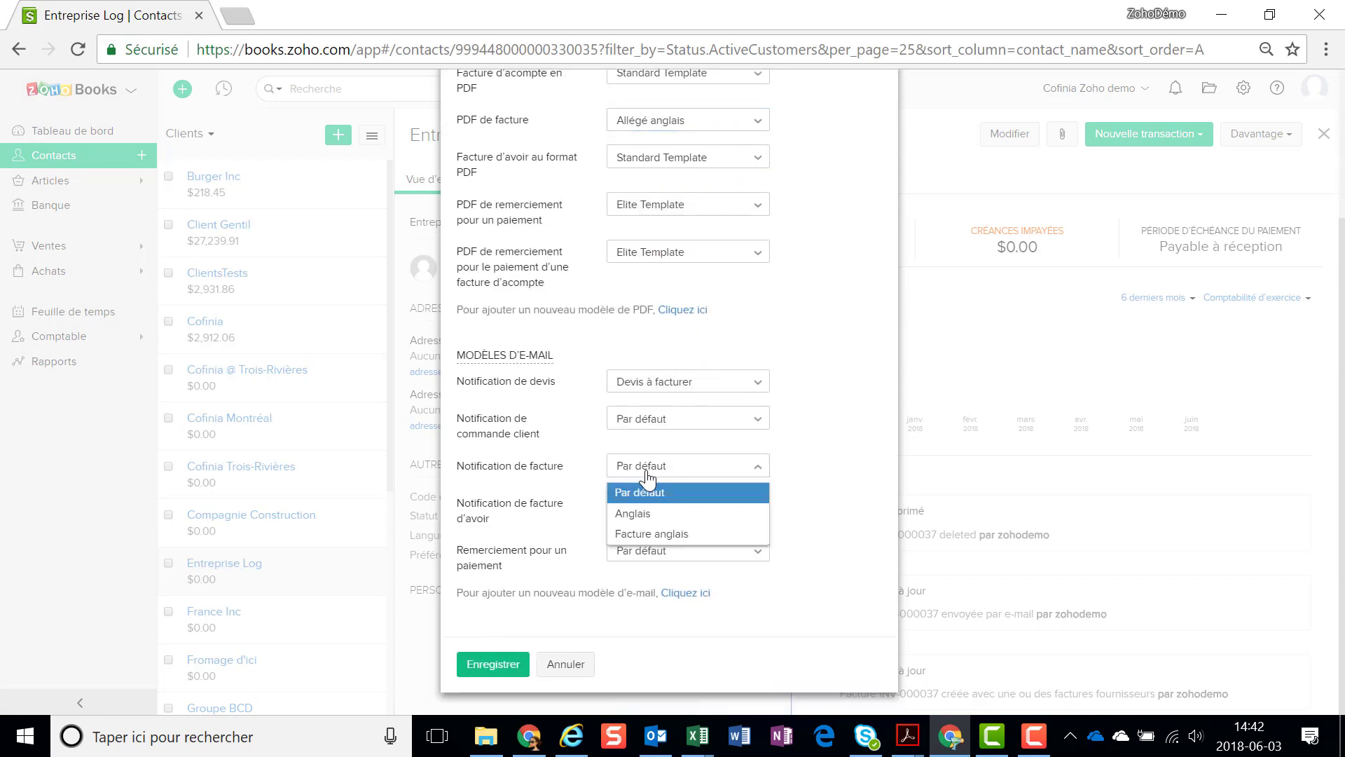
click(655, 536)
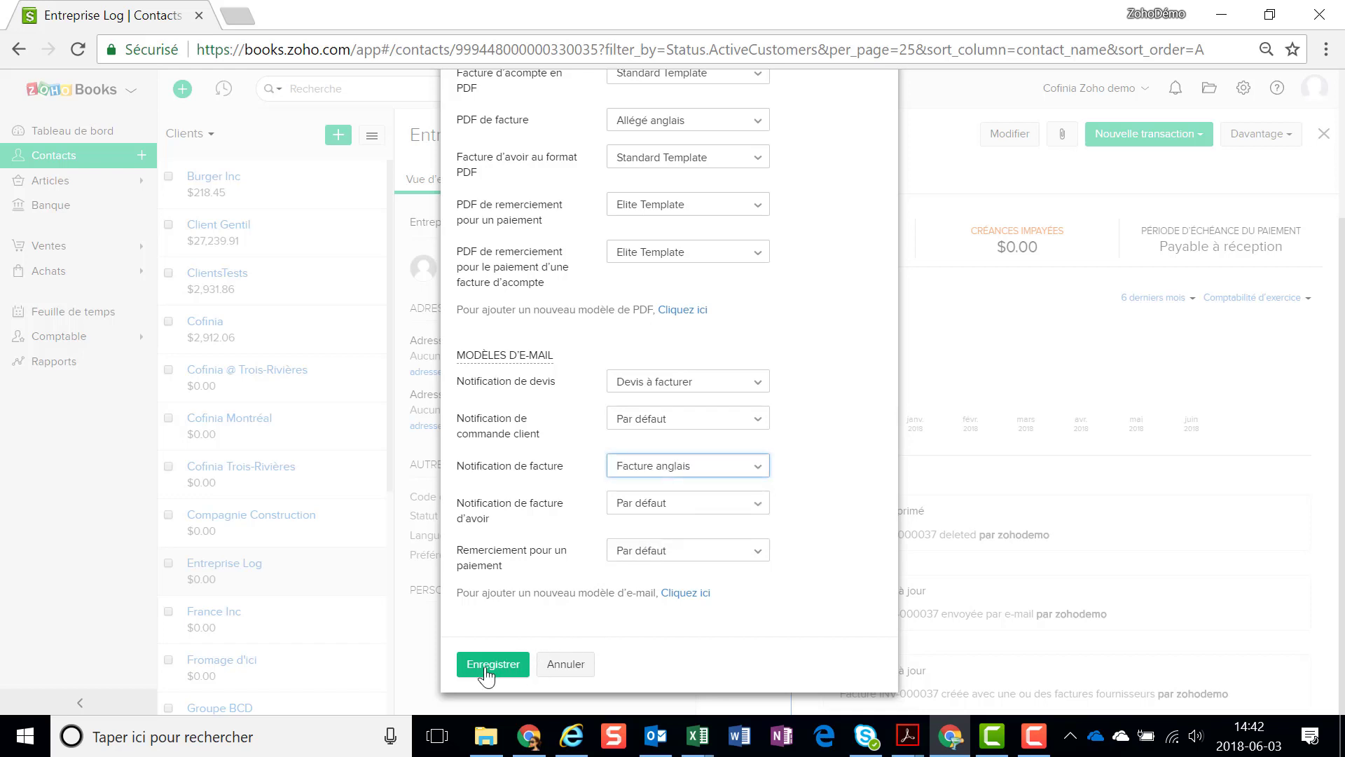
click(490, 665)
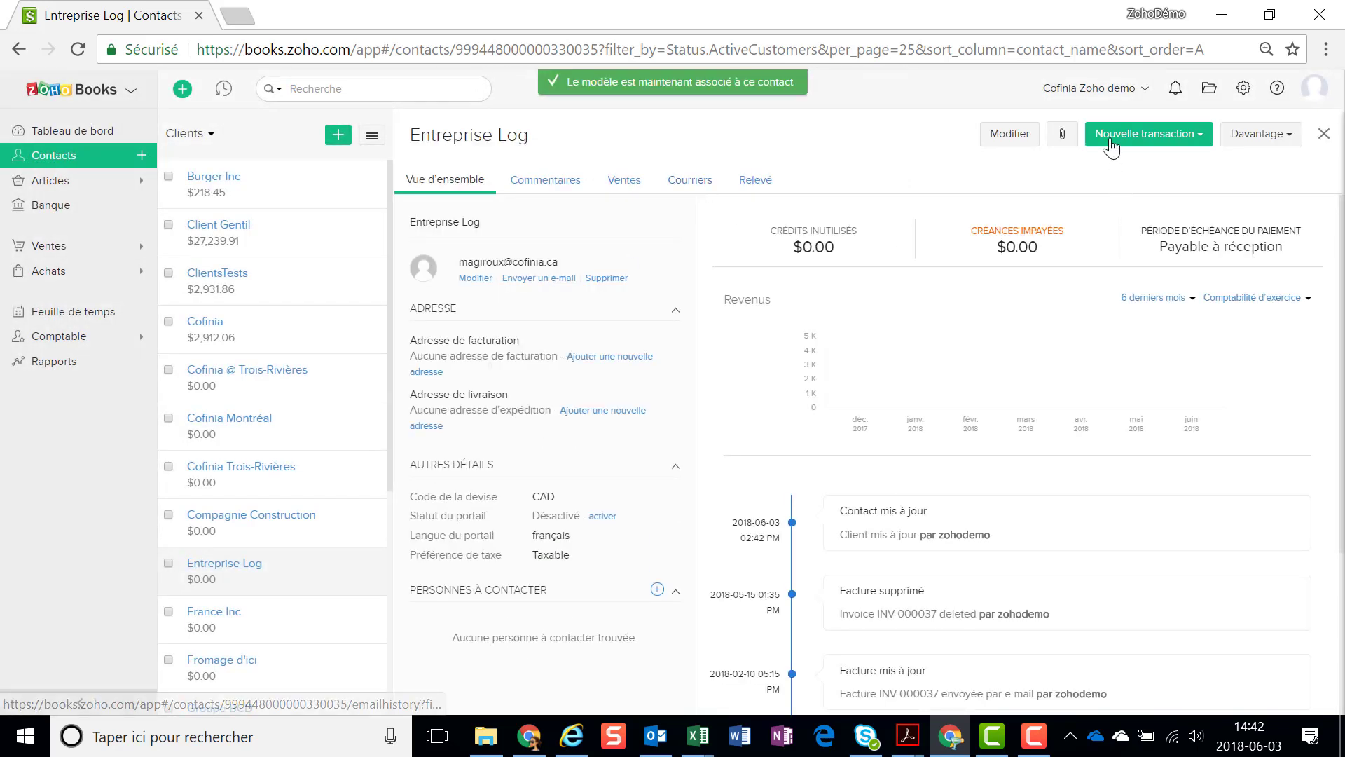
Create an Entreprise Log invoice with one Certificat item and save it as draft INV-000083
click(1111, 144)
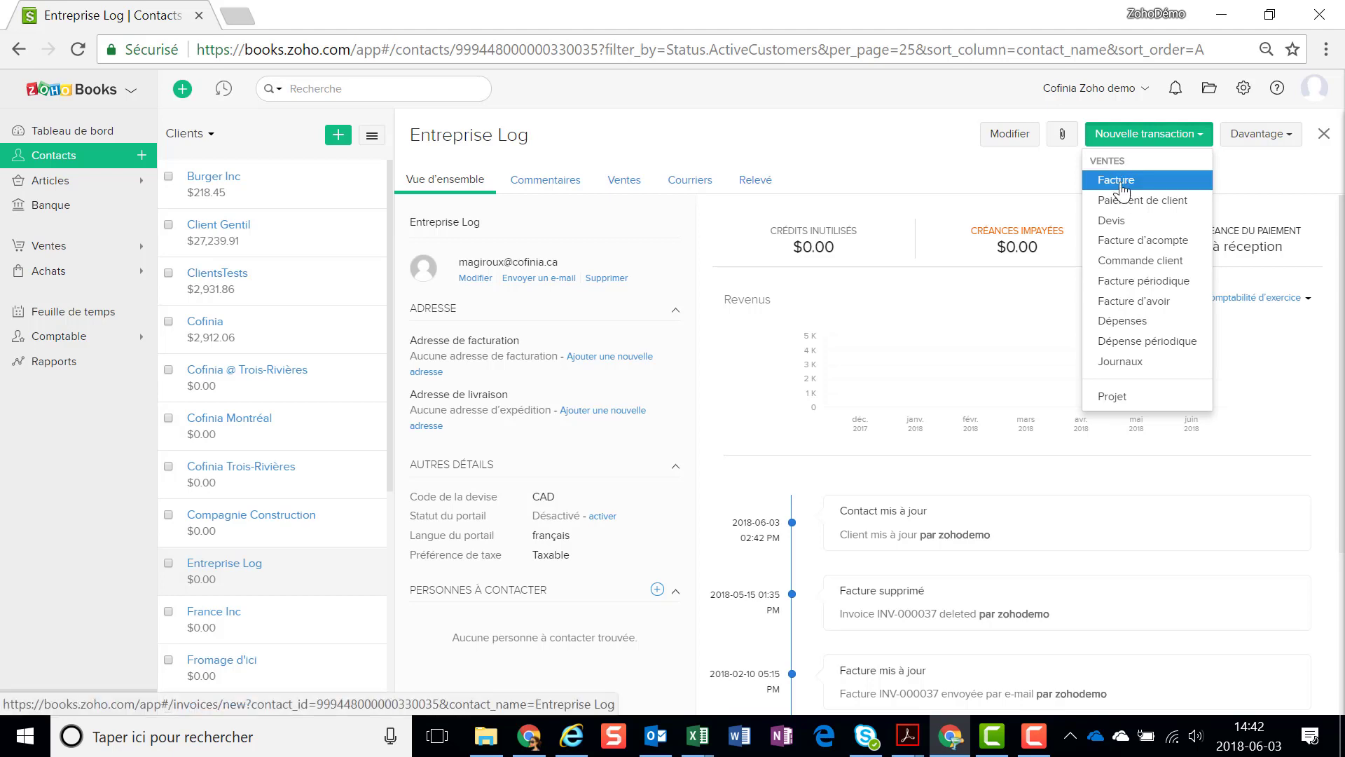
click(1119, 183)
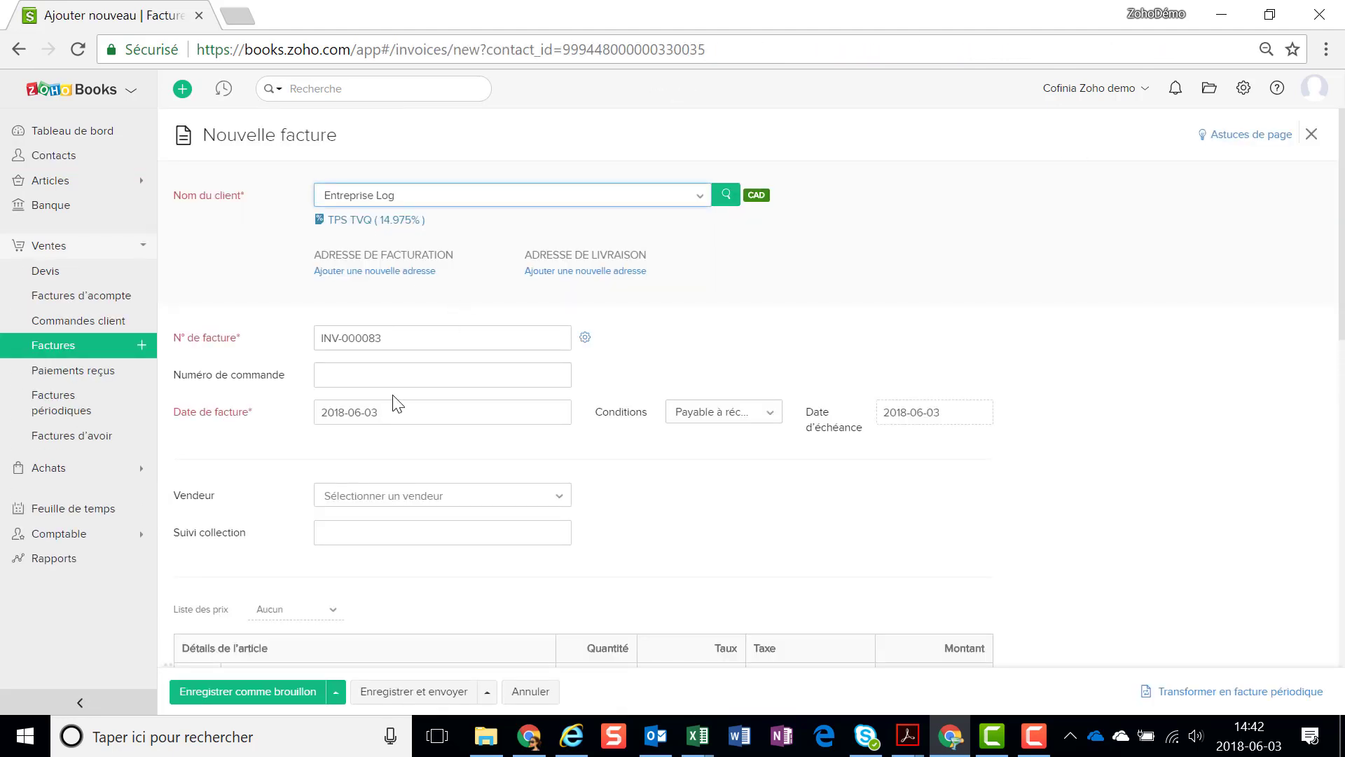
scroll(462, 518, down, 5)
click(370, 371)
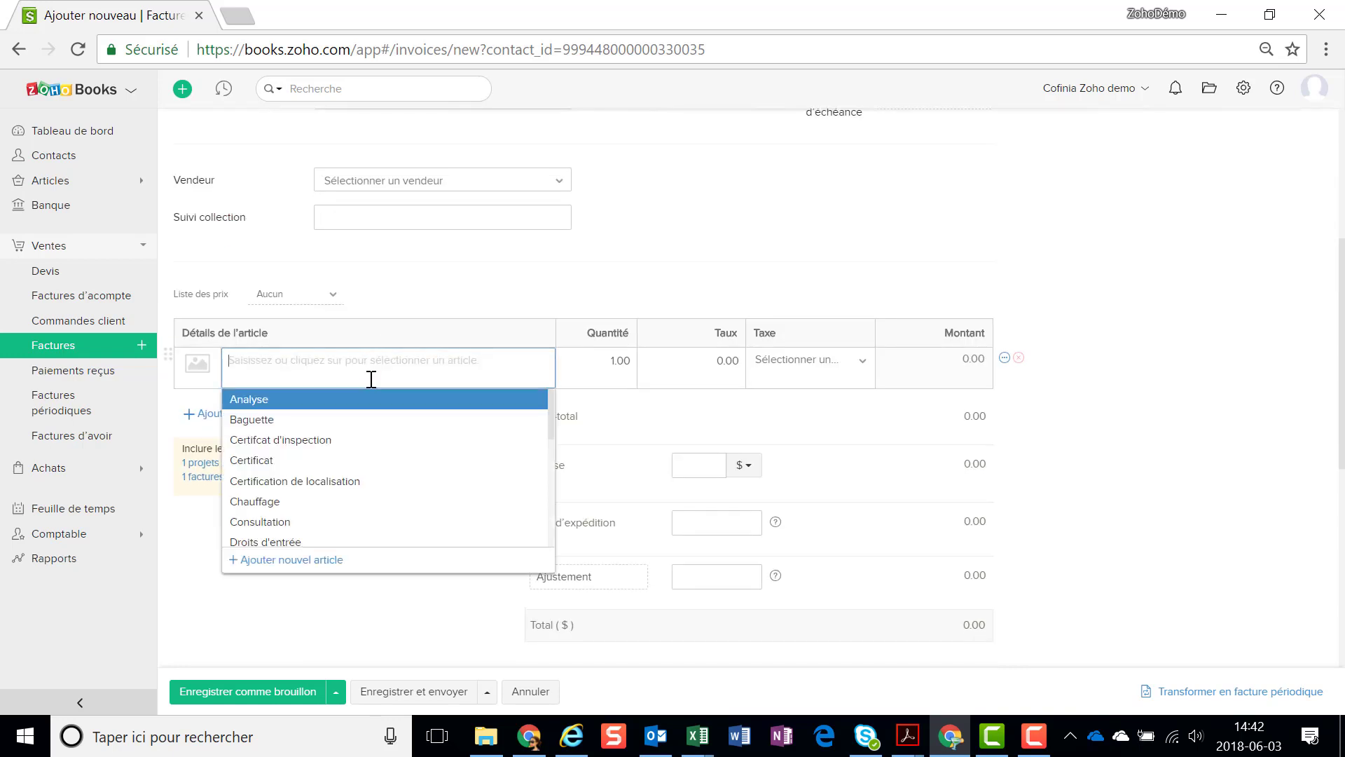
click(360, 481)
scroll(313, 615, down, 5)
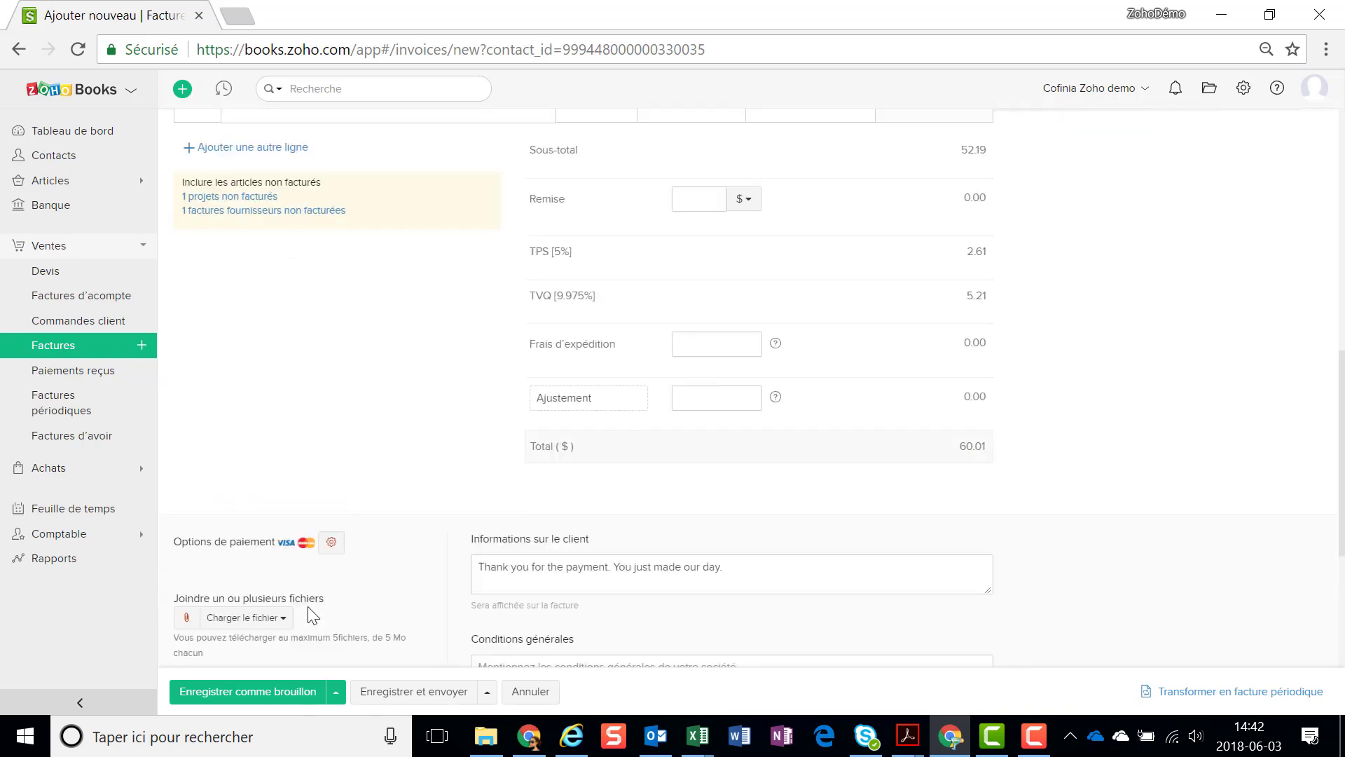
scroll(314, 617, down, 3)
click(264, 693)
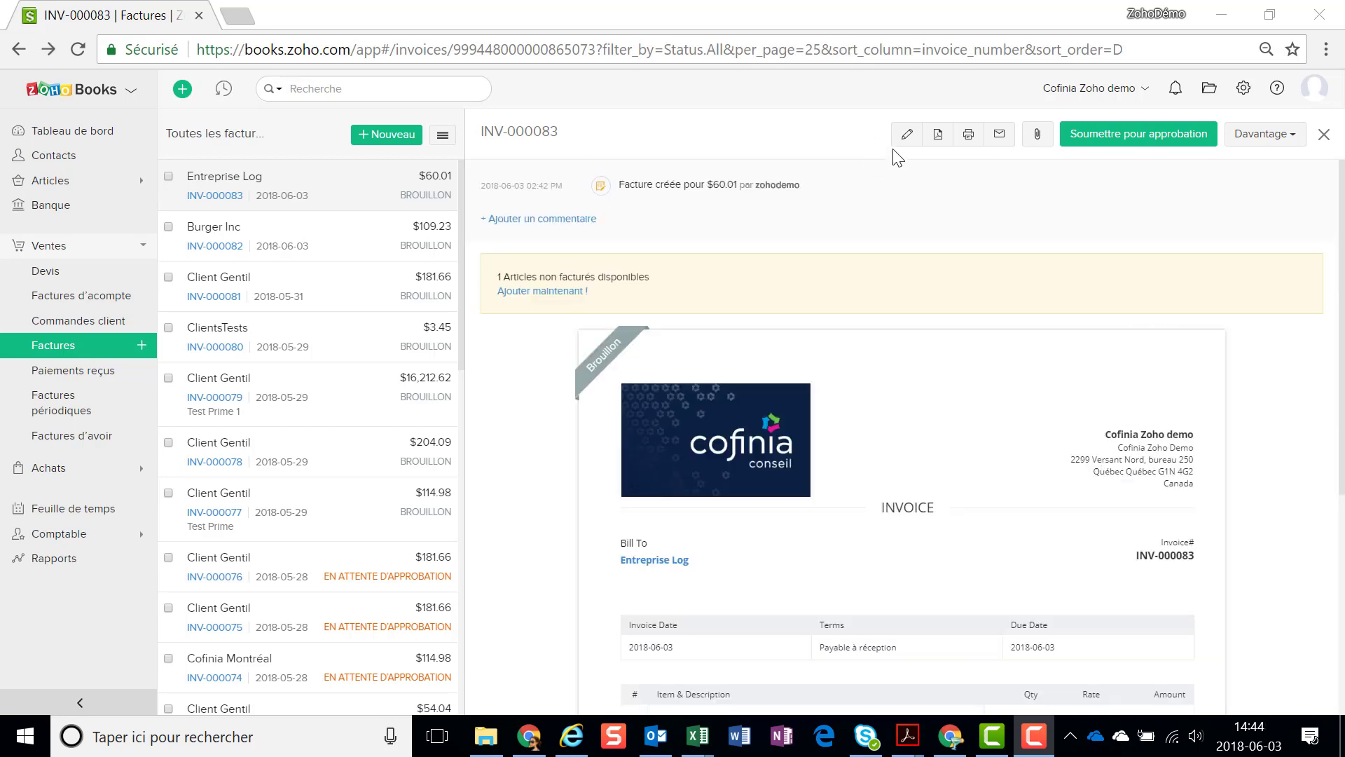
Save INV-000083 for sending and accept the automatic approval
click(906, 134)
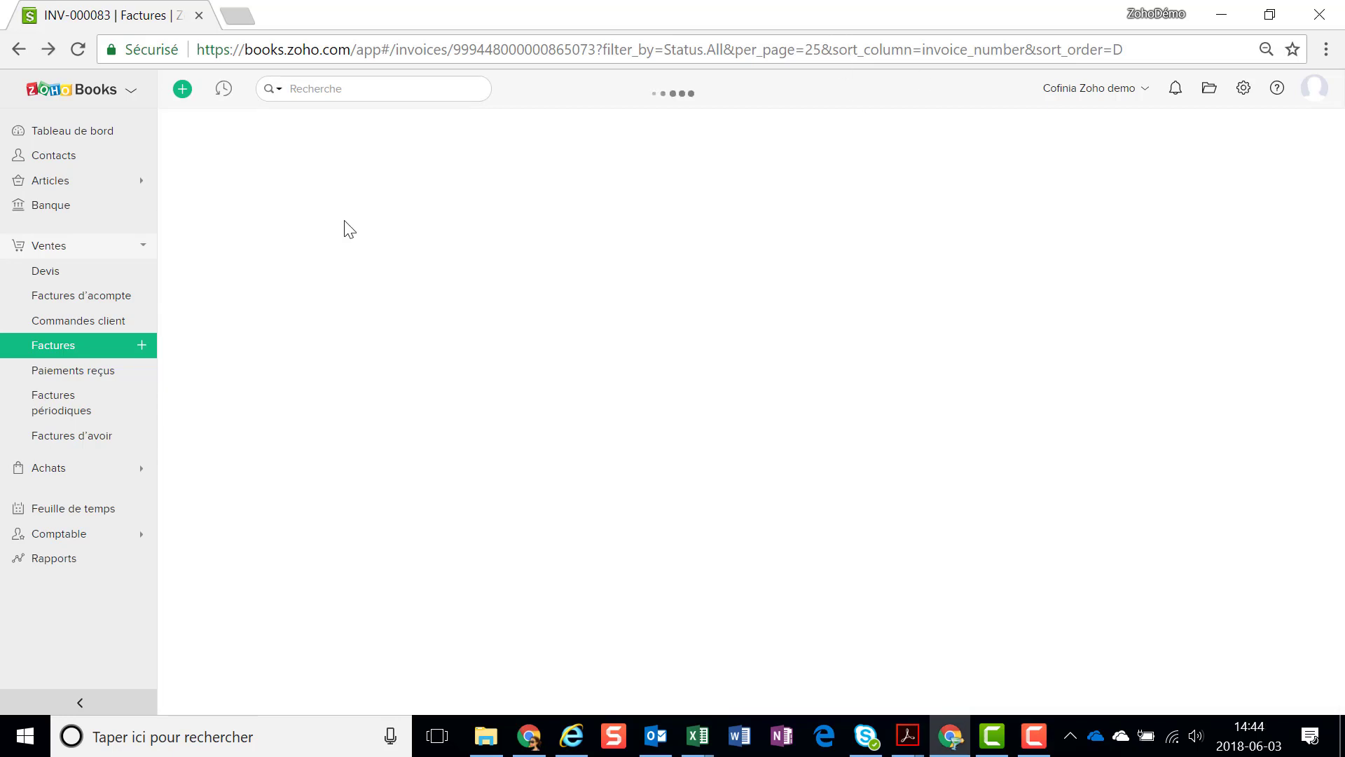
scroll(271, 634, down, 10)
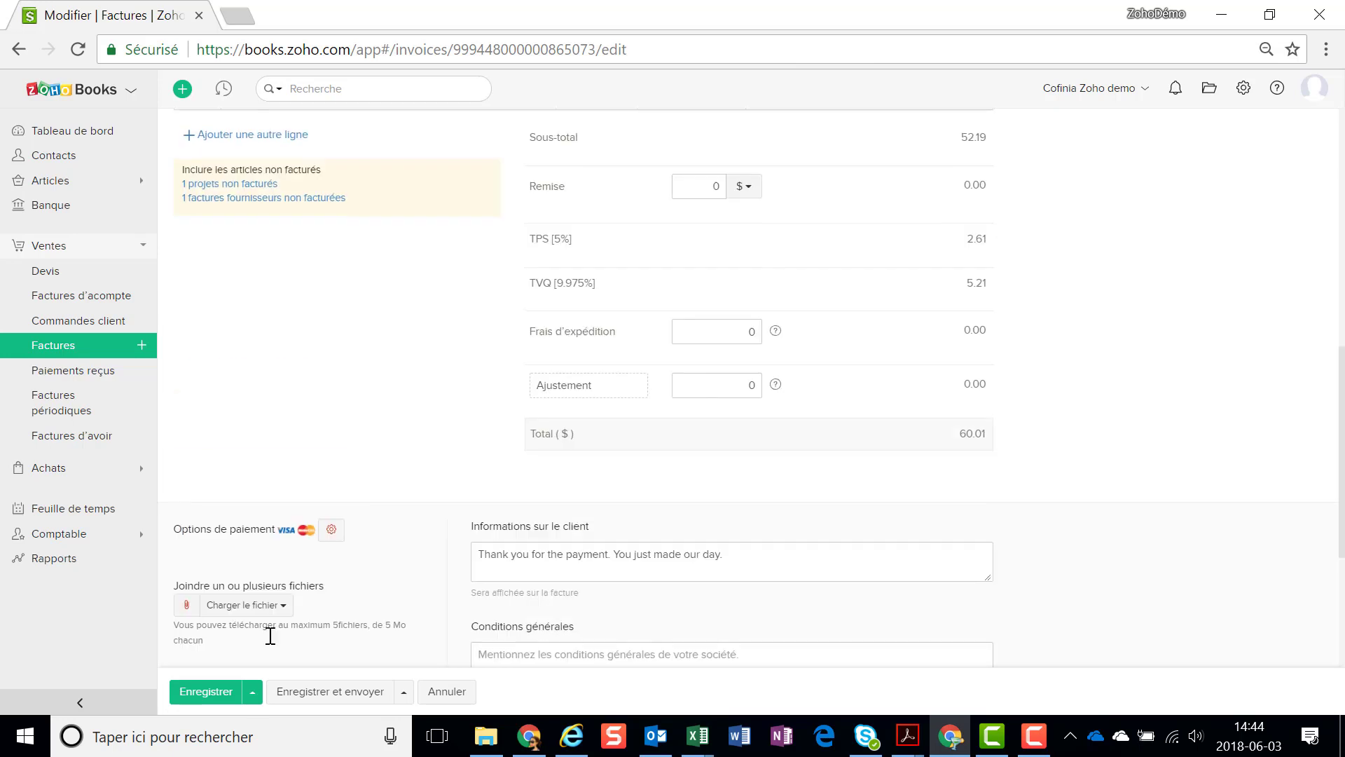
click(340, 693)
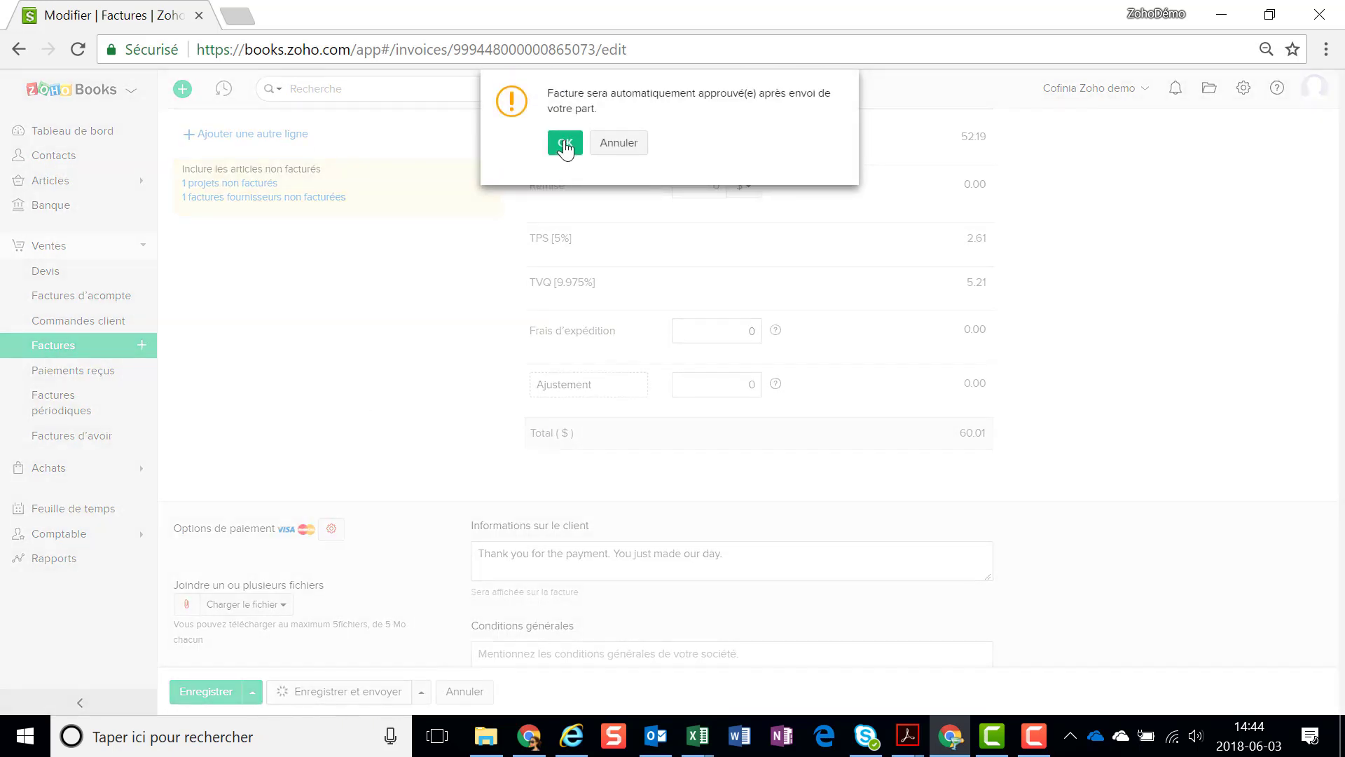
click(560, 142)
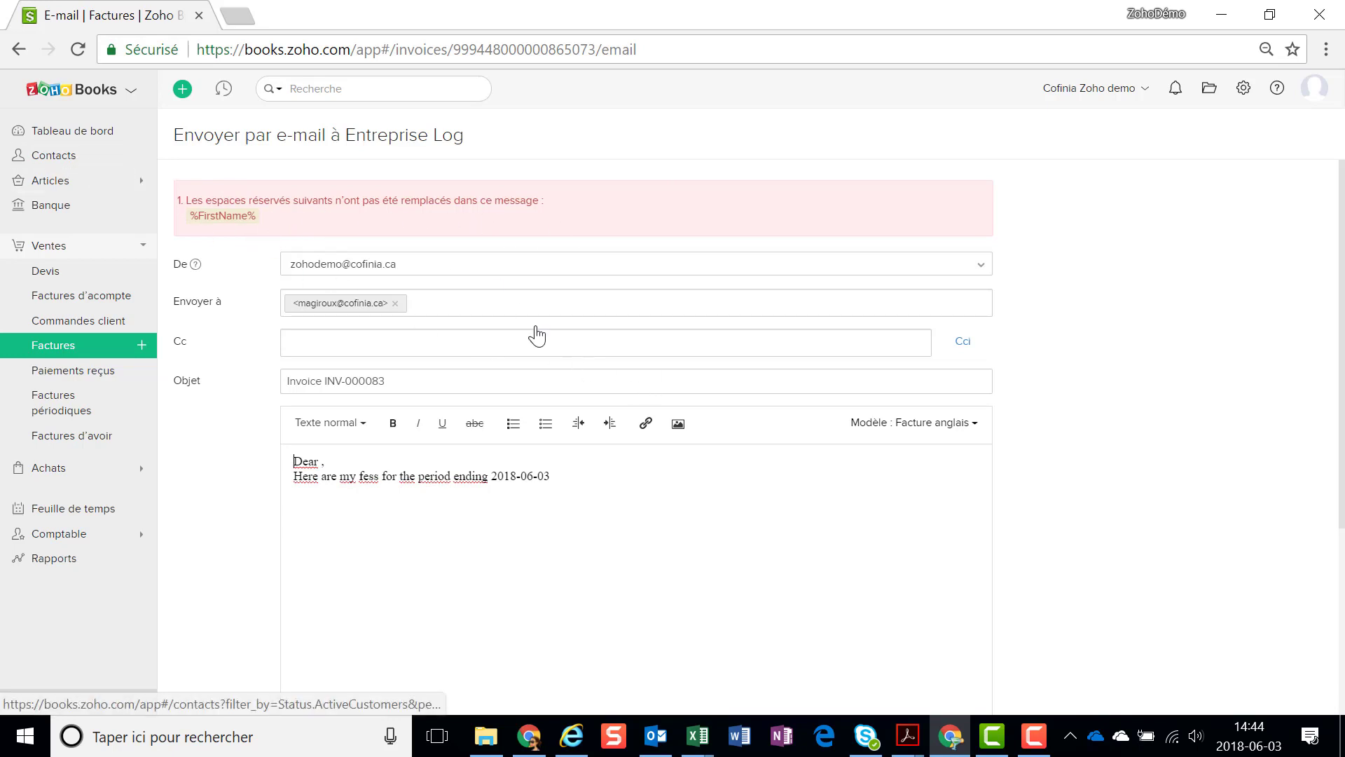
Review the e-mail showing %FirstName% unreplaced and cancel without sending
scroll(534, 365, down, 2)
scroll(534, 386, down, 3)
click(378, 653)
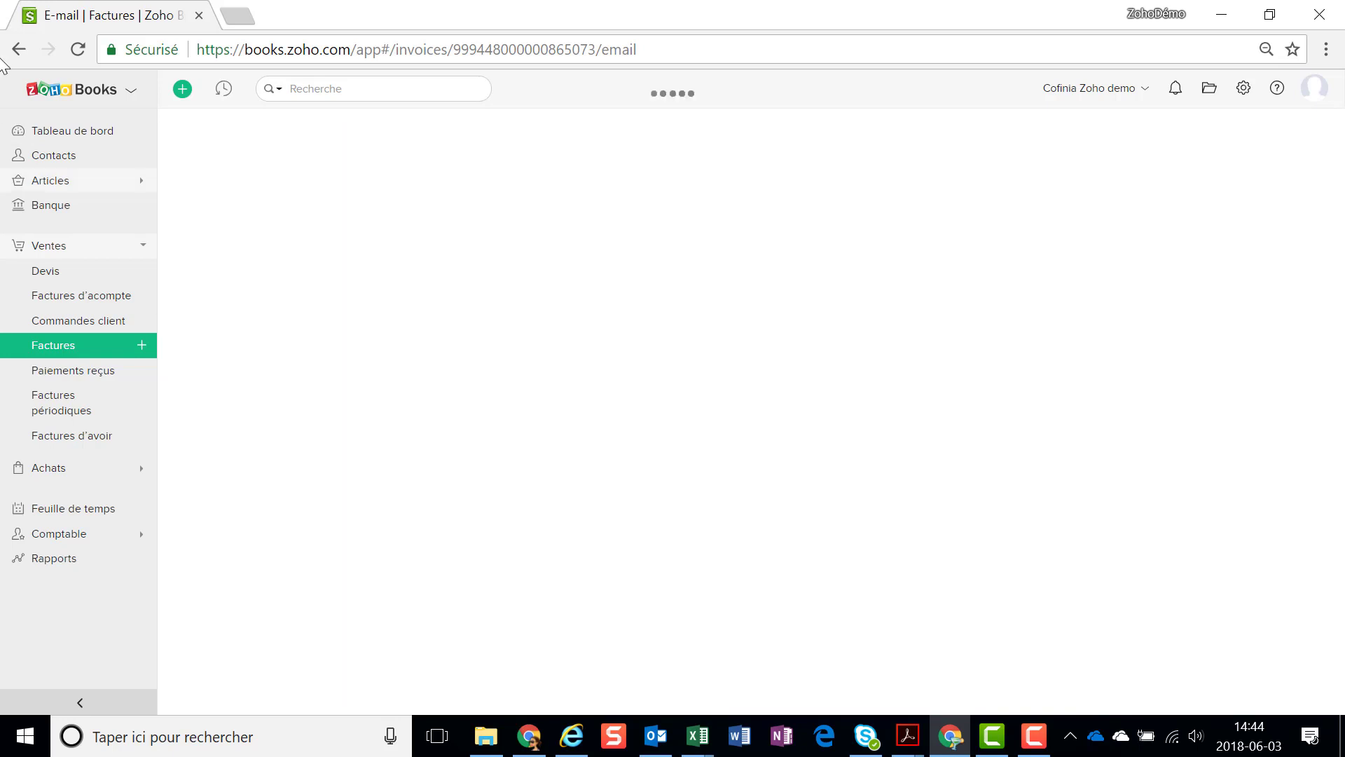
Enter the primary contact's first and last name on Entreprise Log and save
click(56, 156)
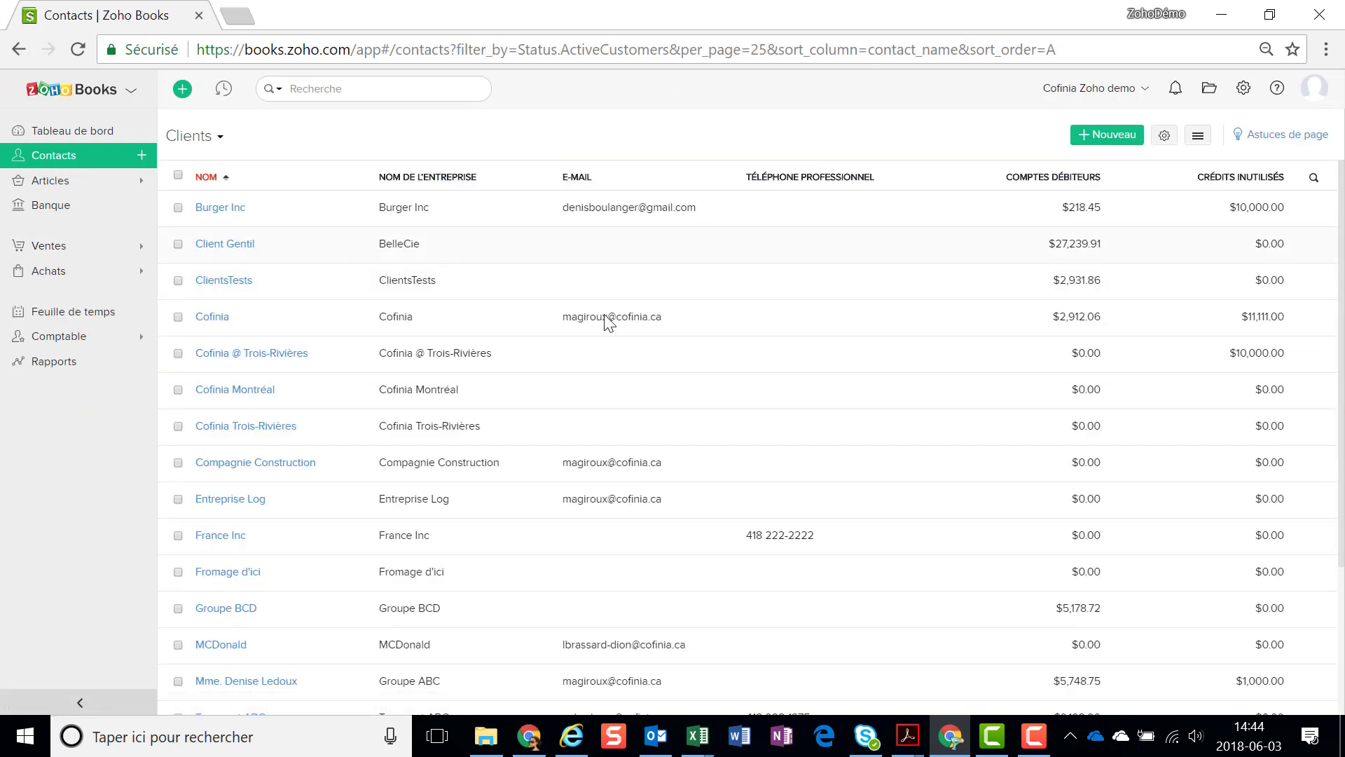
click(248, 499)
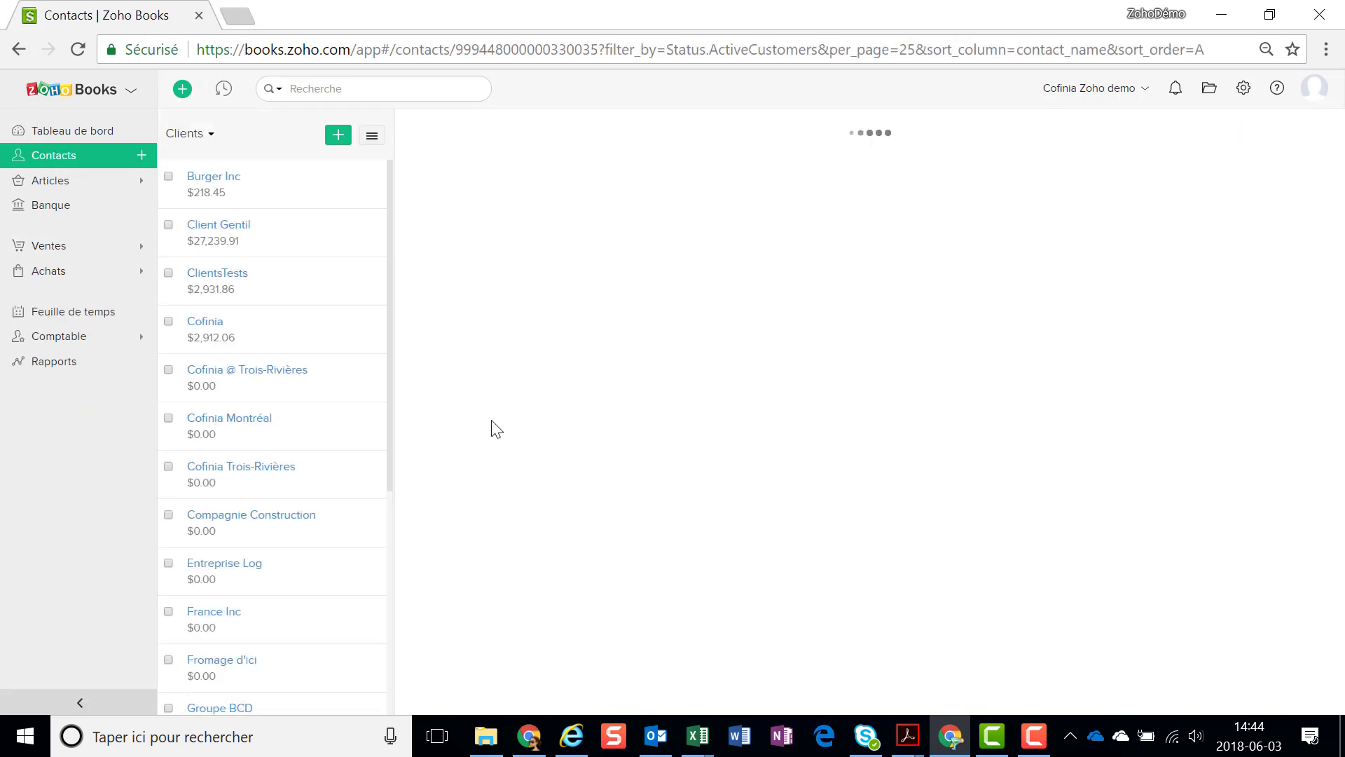
click(1010, 134)
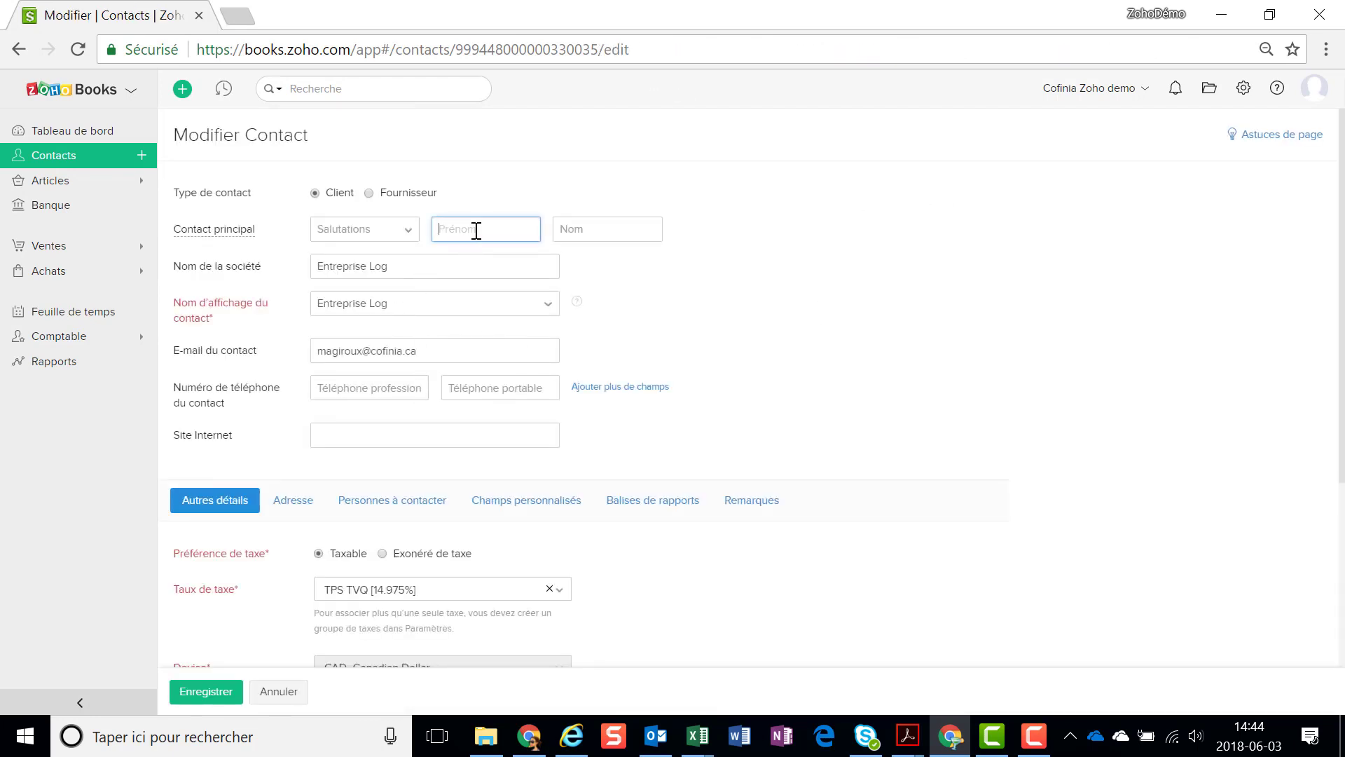
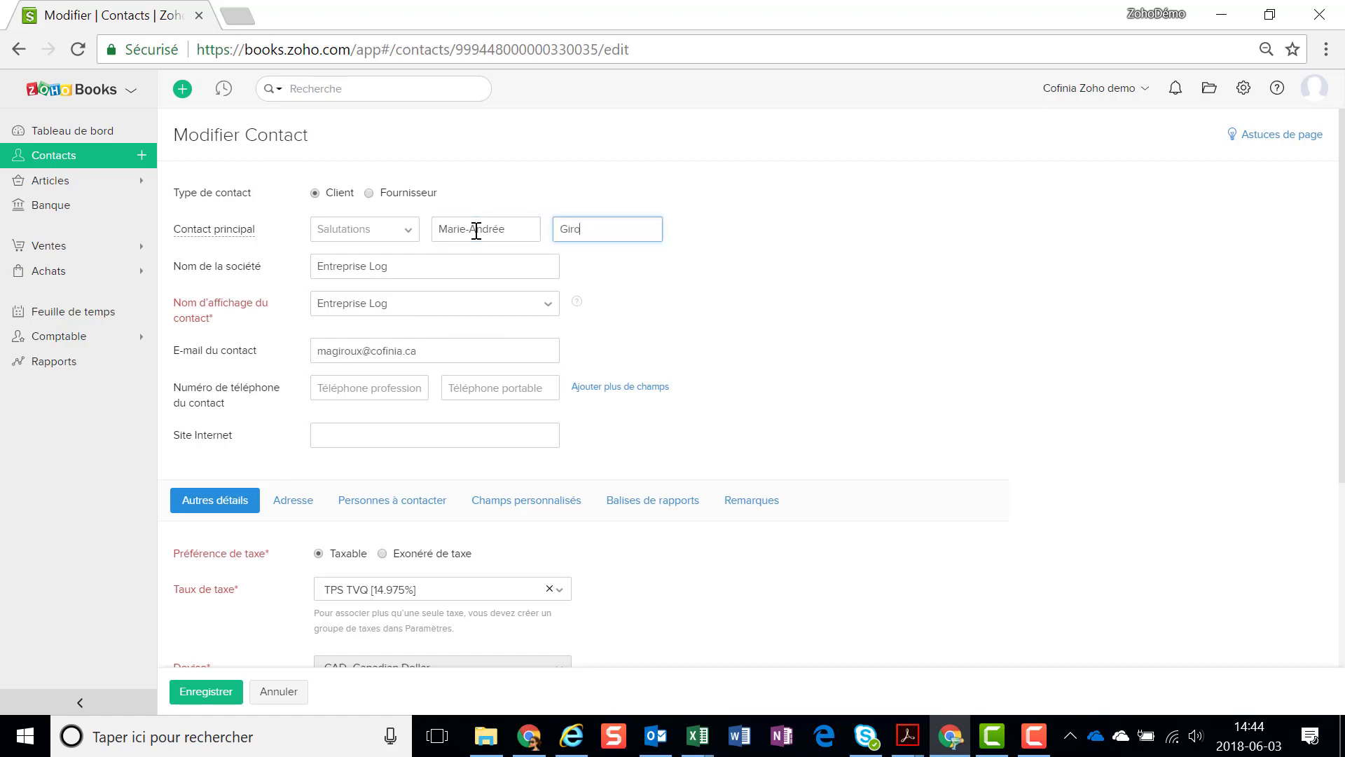
scroll(315, 550, down, 2)
click(228, 691)
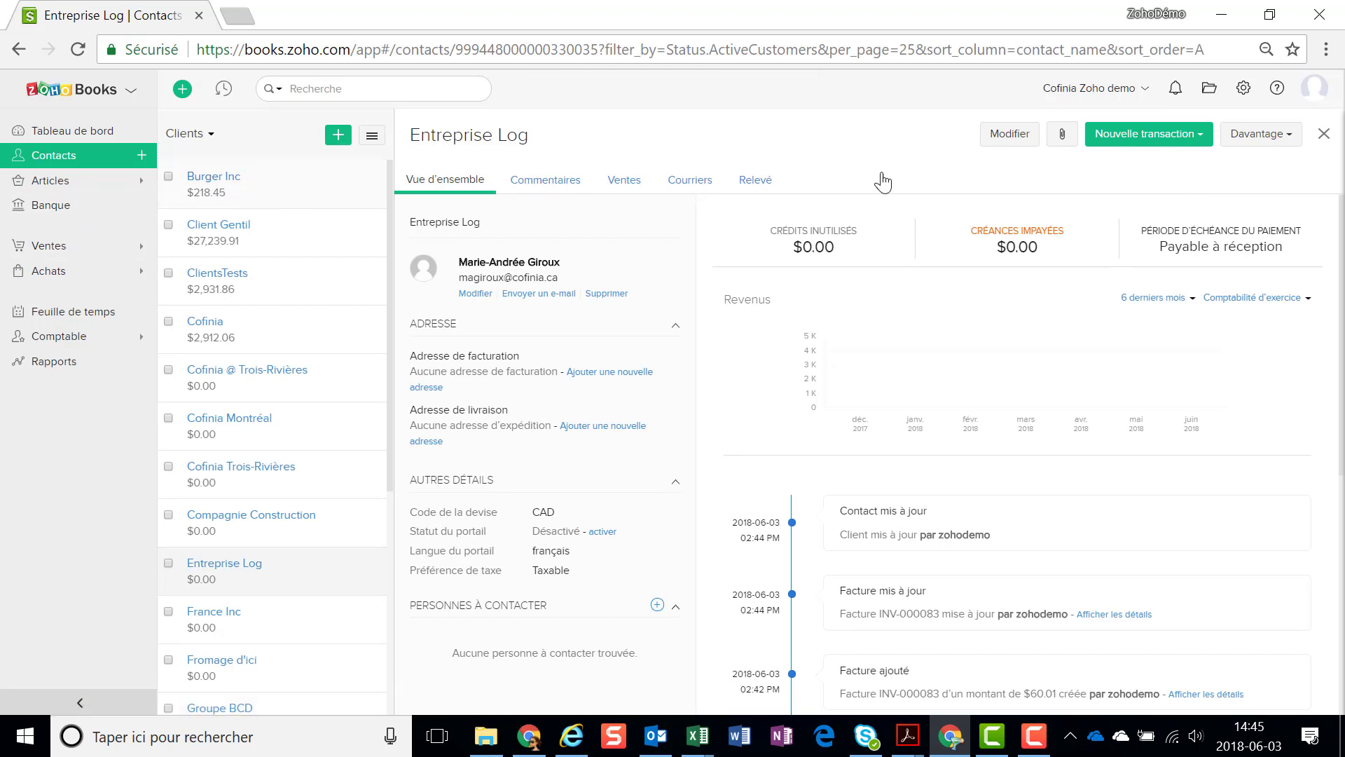
Reopen INV-000083 from the Ventes tab and save it for sending, accepting approval
click(627, 181)
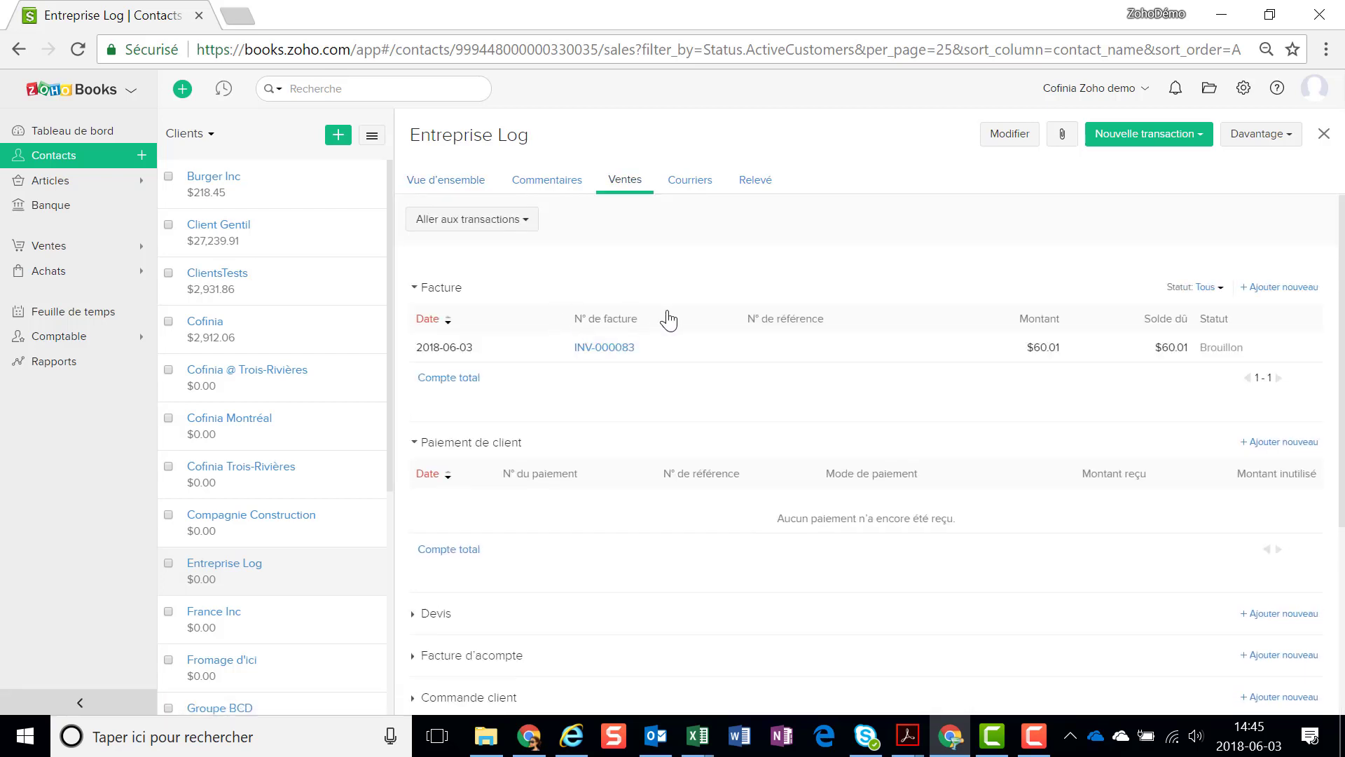
click(605, 348)
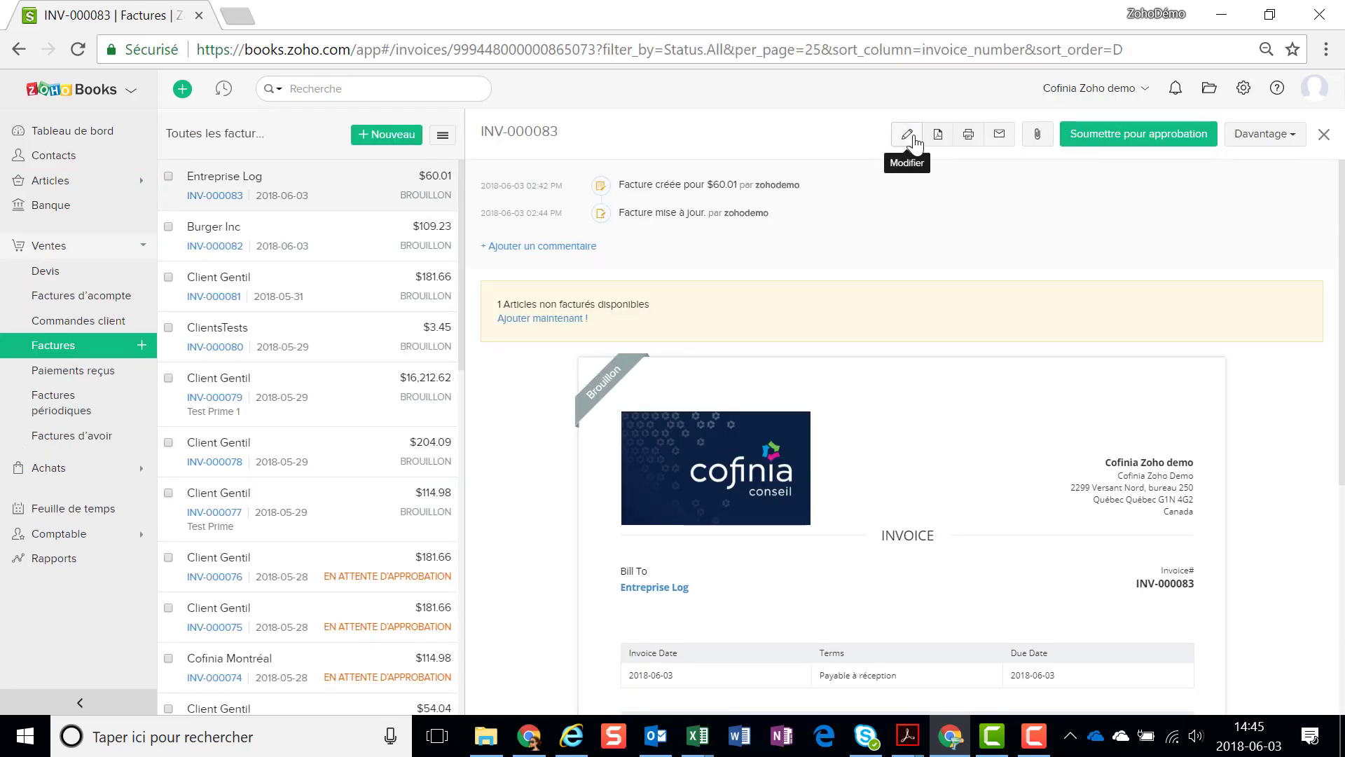
click(912, 138)
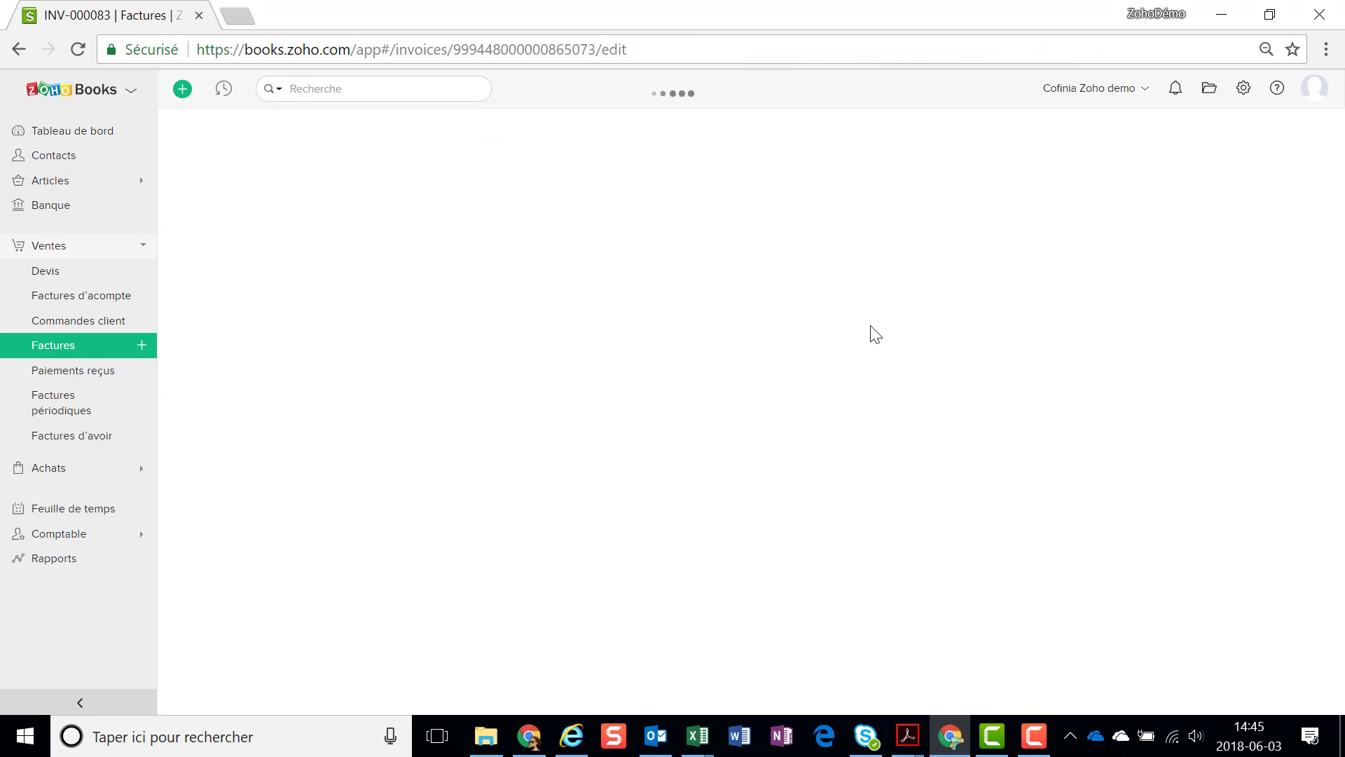
scroll(617, 543, down, 10)
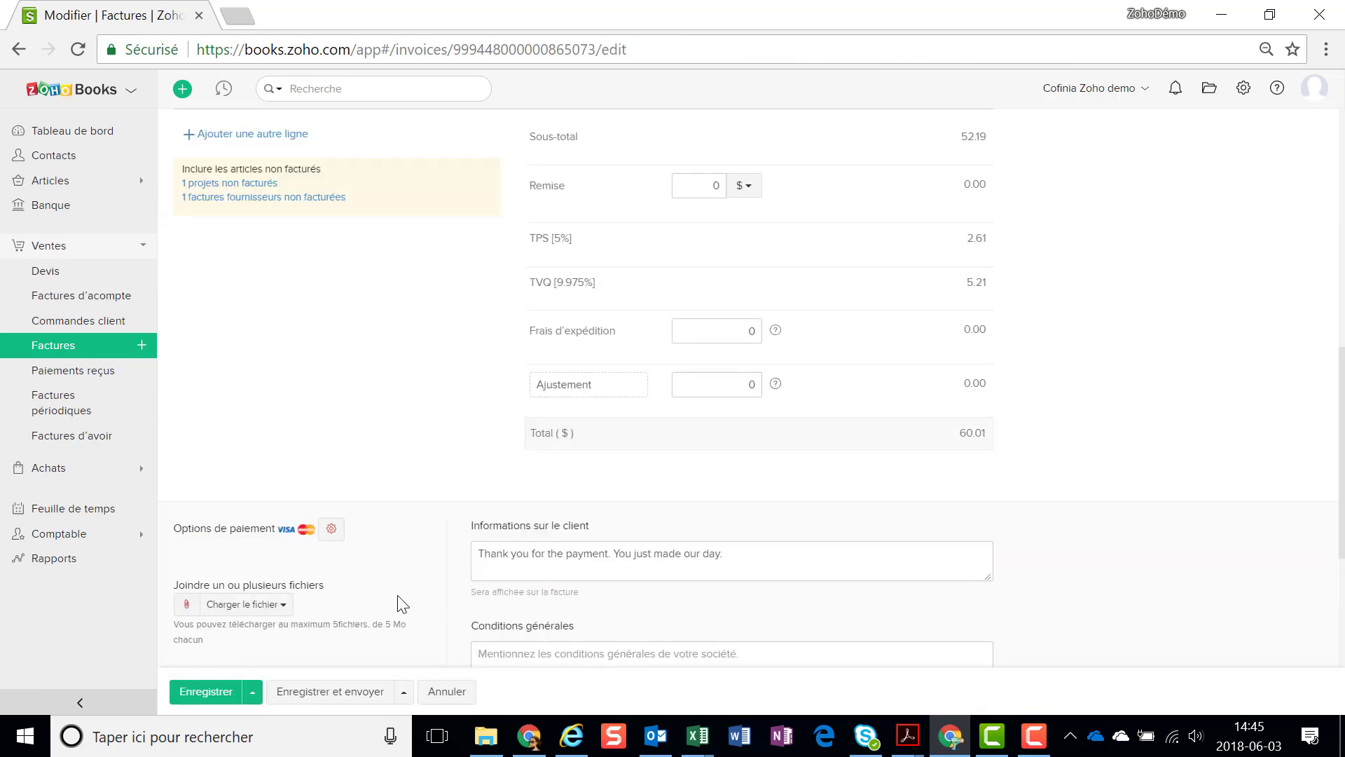
click(324, 692)
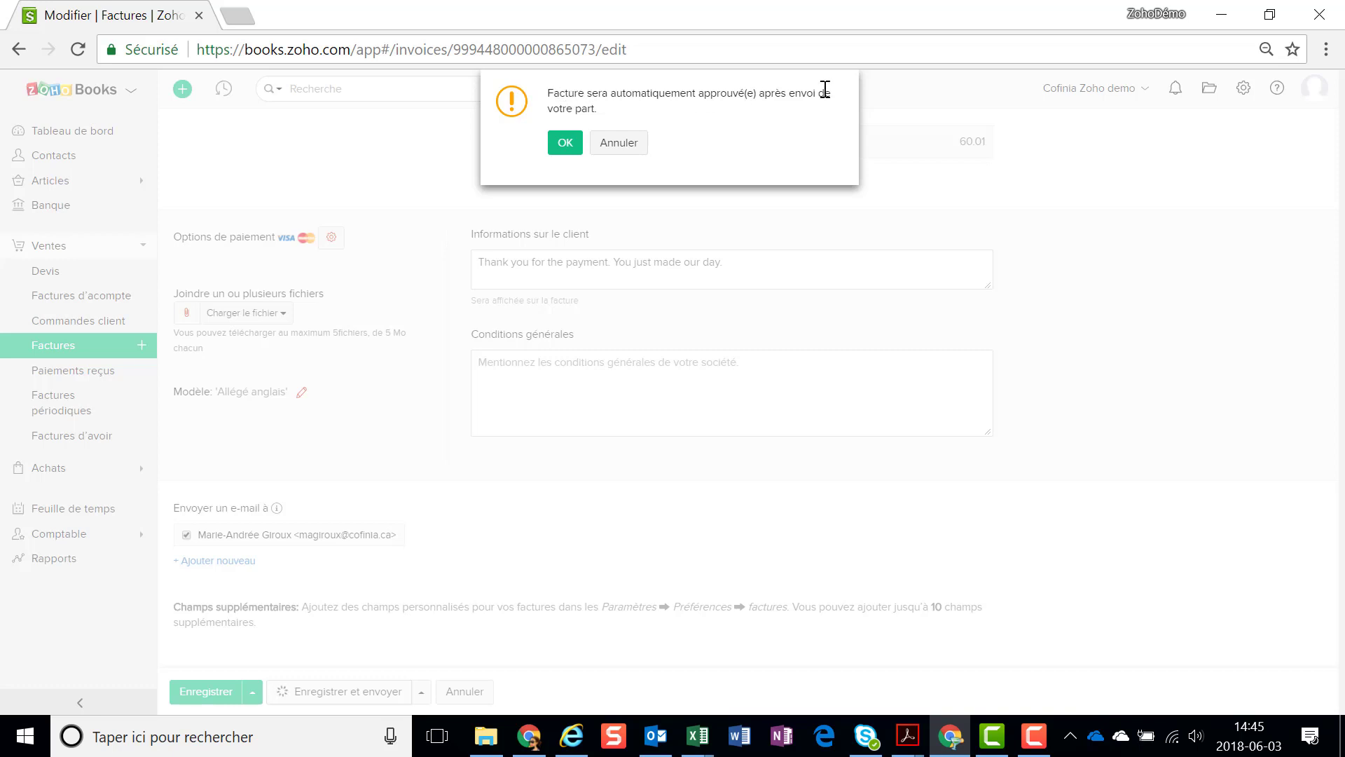
click(564, 147)
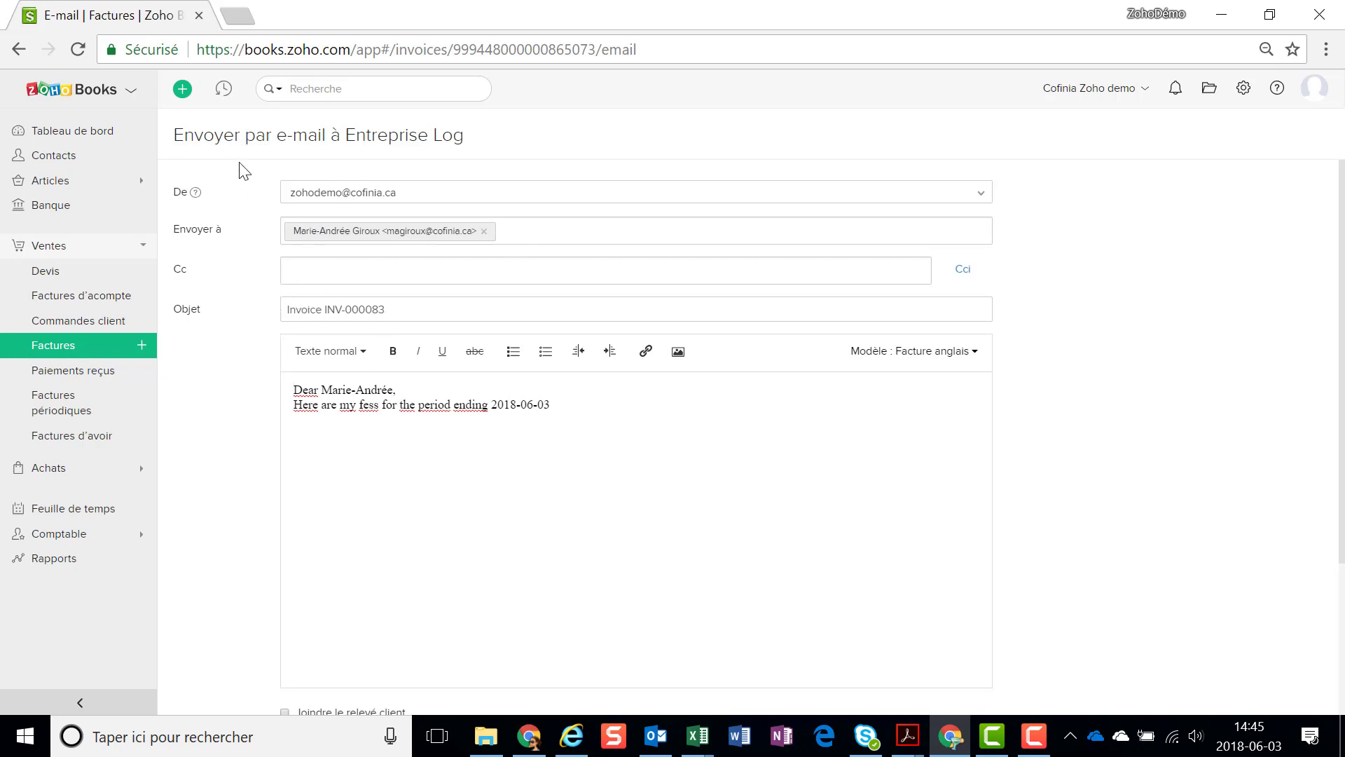
Cancel the INV-000083 e-mail without sending it
scroll(516, 525, down, 3)
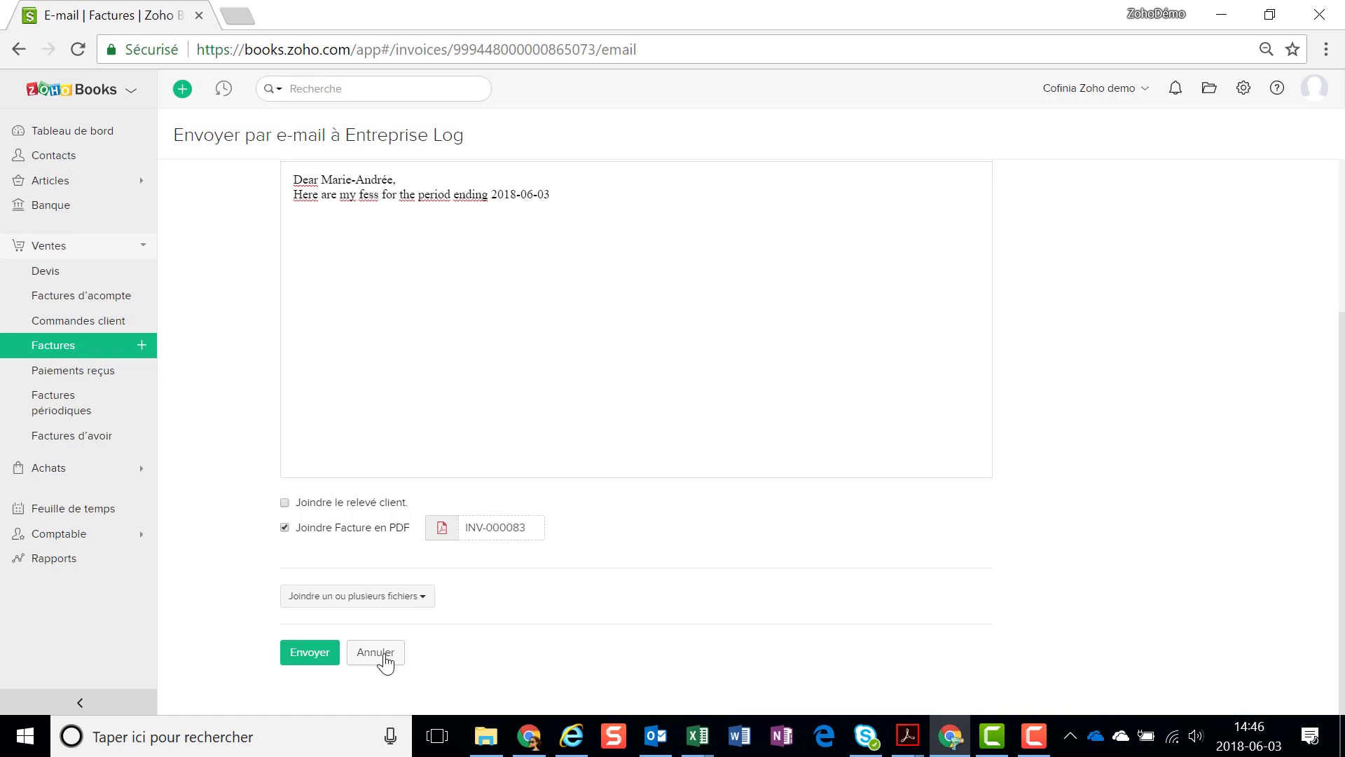
click(376, 652)
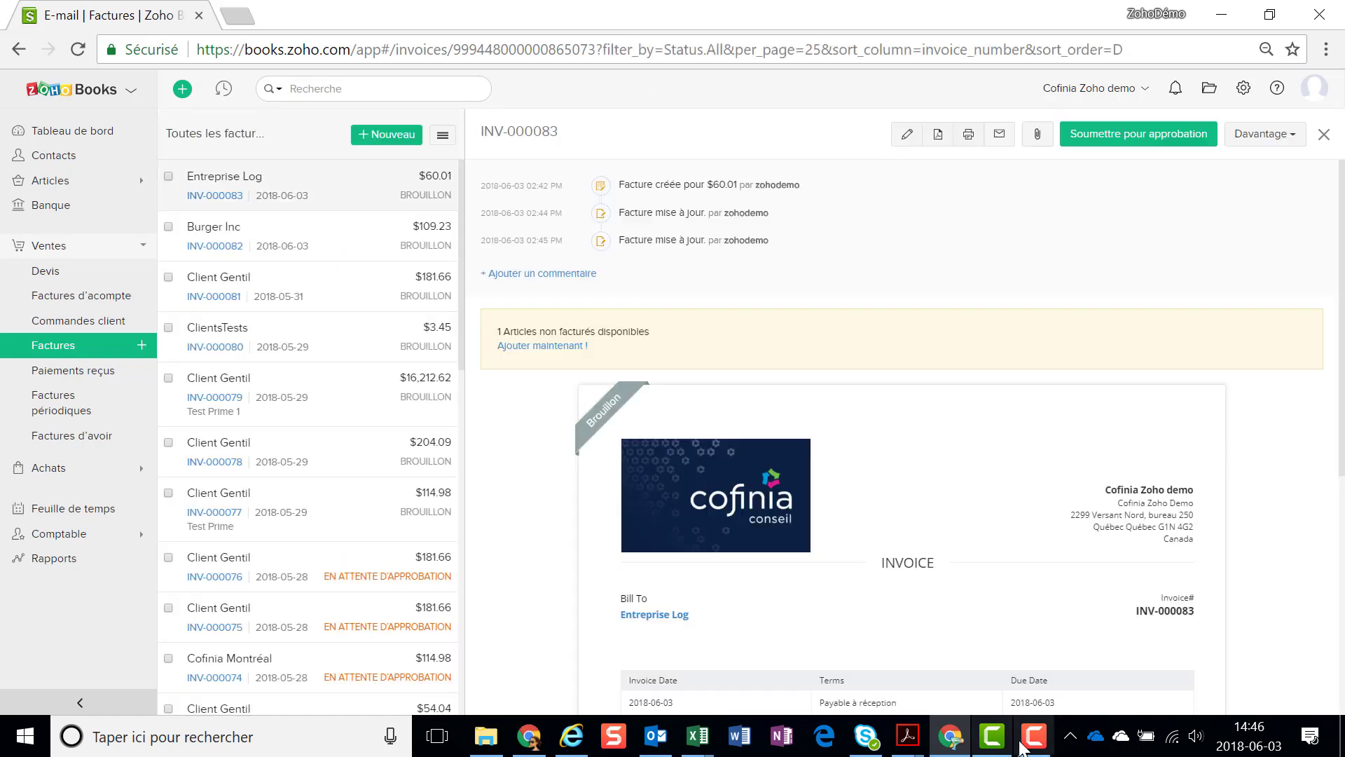